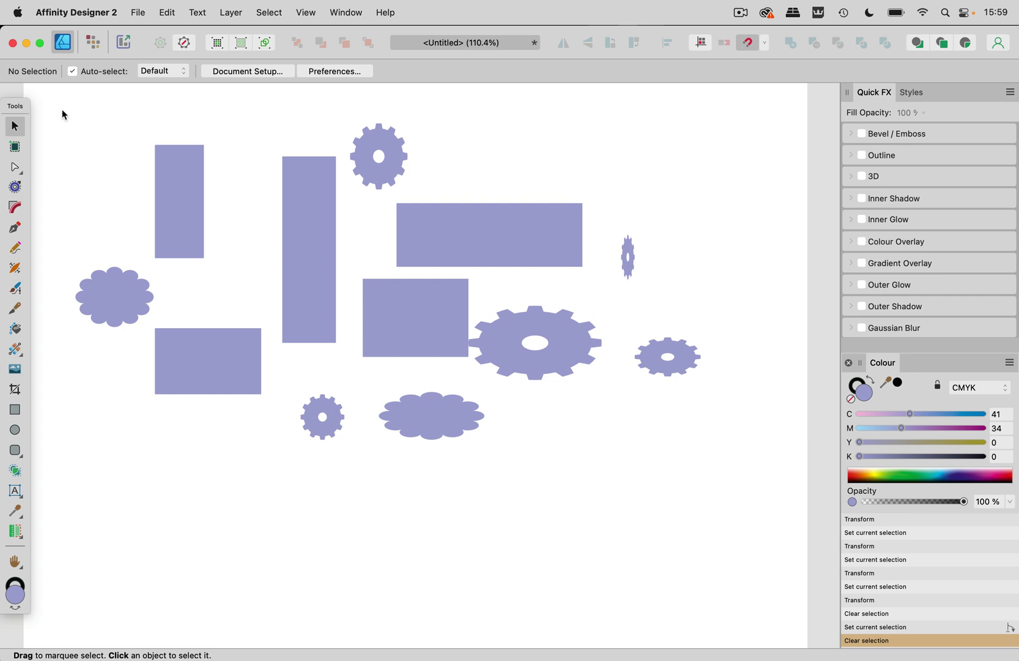
# Marquee-select all twelve shapes, try scaling them up together, then undo the enlargement
pyautogui.moveTo(56, 106); pyautogui.dragTo(740, 487)
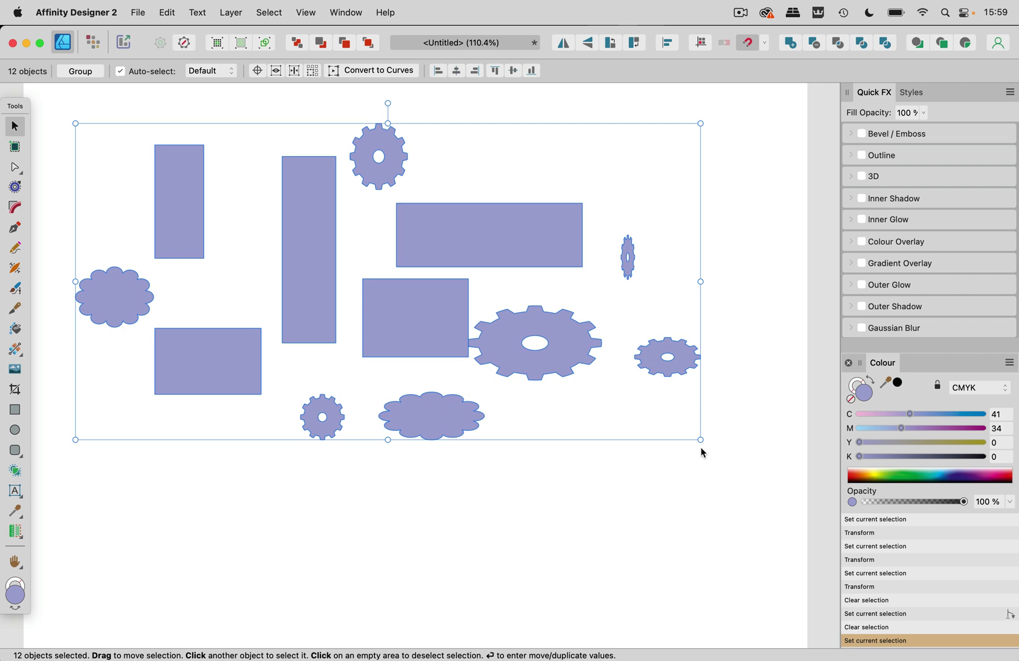
pyautogui.moveTo(701, 449)
pyautogui.mouseDown()
pyautogui.moveTo(757, 481)
pyautogui.moveTo(683, 436)
pyautogui.moveTo(730, 466)
pyautogui.moveTo(702, 447)
pyautogui.mouseUp()
pyautogui.press('super+z')
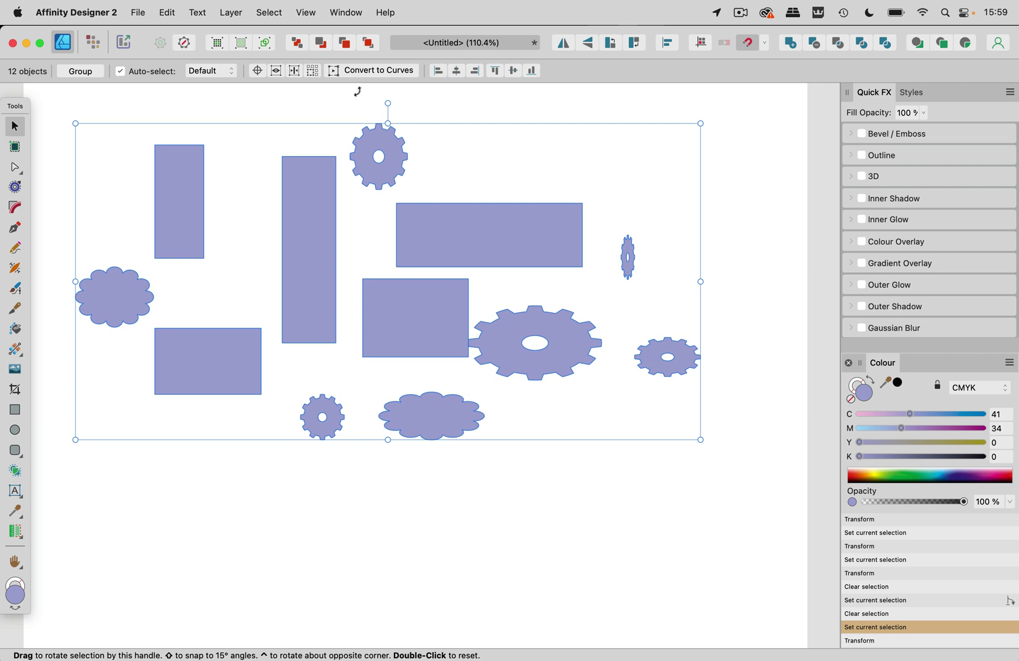
# Turn on Transform Objects Separately and shrink each shape in place to about 12.2 × 28.3 mm
pyautogui.click(313, 72)
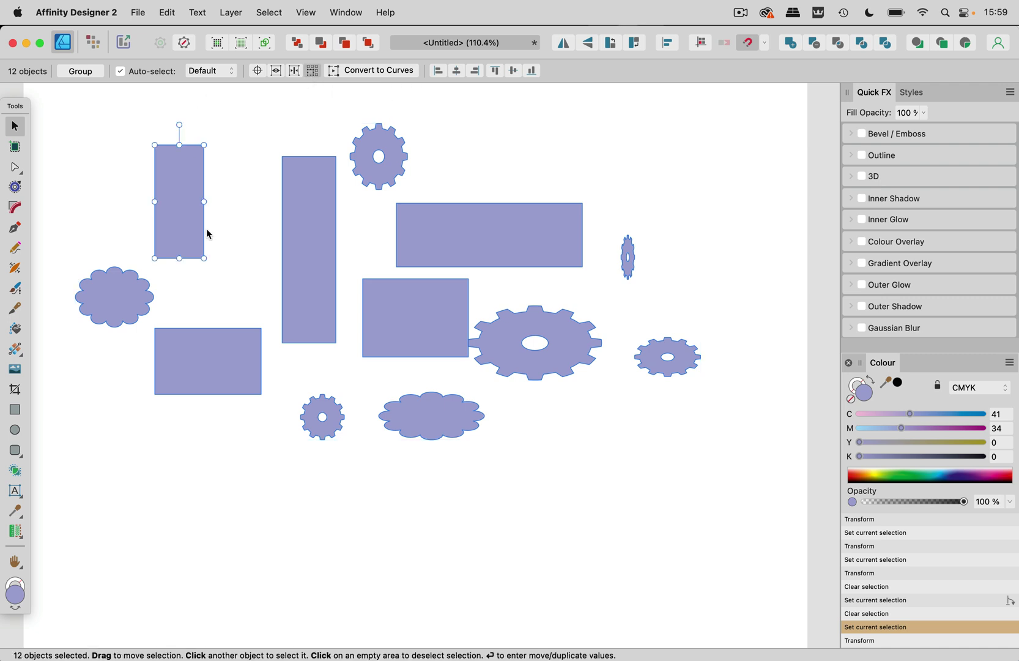
pyautogui.moveTo(204, 258)
pyautogui.mouseDown()
pyautogui.moveTo(227, 276)
pyautogui.moveTo(200, 249)
pyautogui.mouseUp()
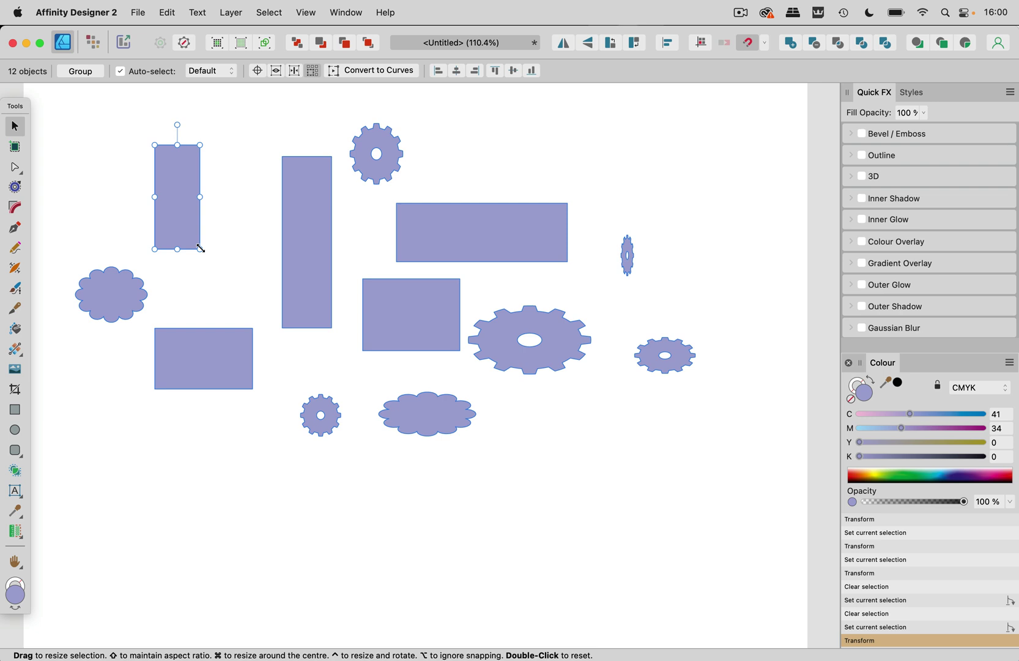
# Open the Transform panel, test a 20 mm width, undo it, and move the panel aside
pyautogui.click(351, 12)
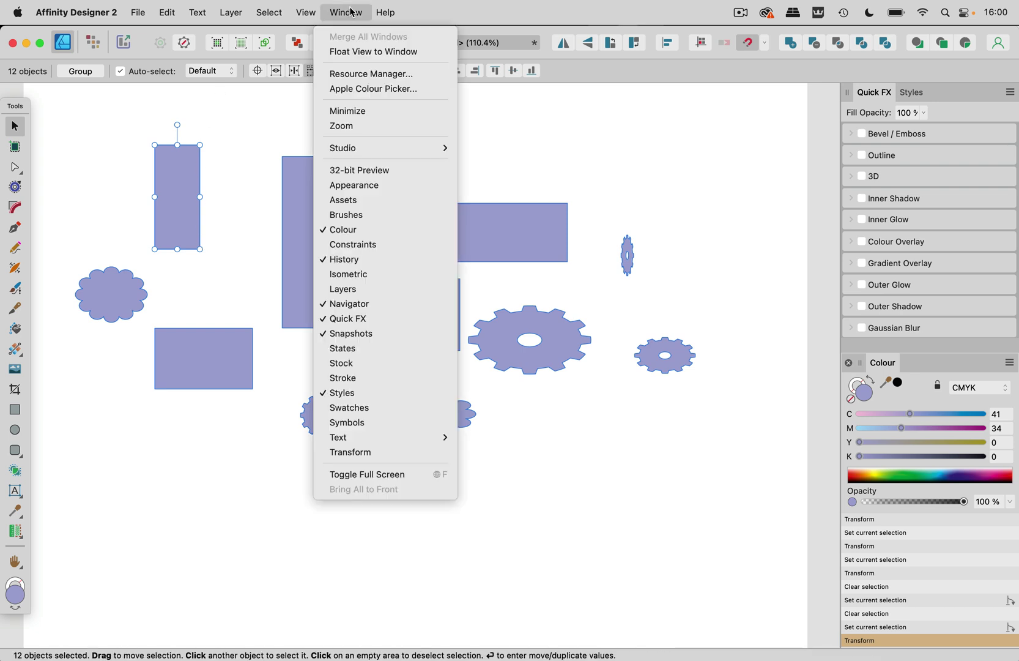
pyautogui.click(352, 452)
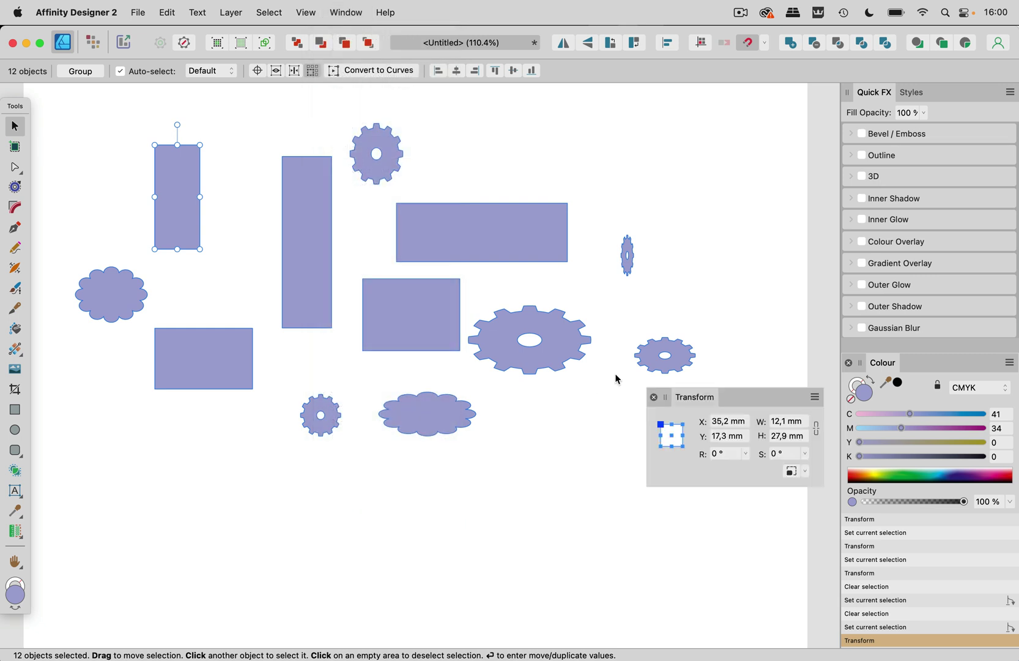
pyautogui.click(787, 422)
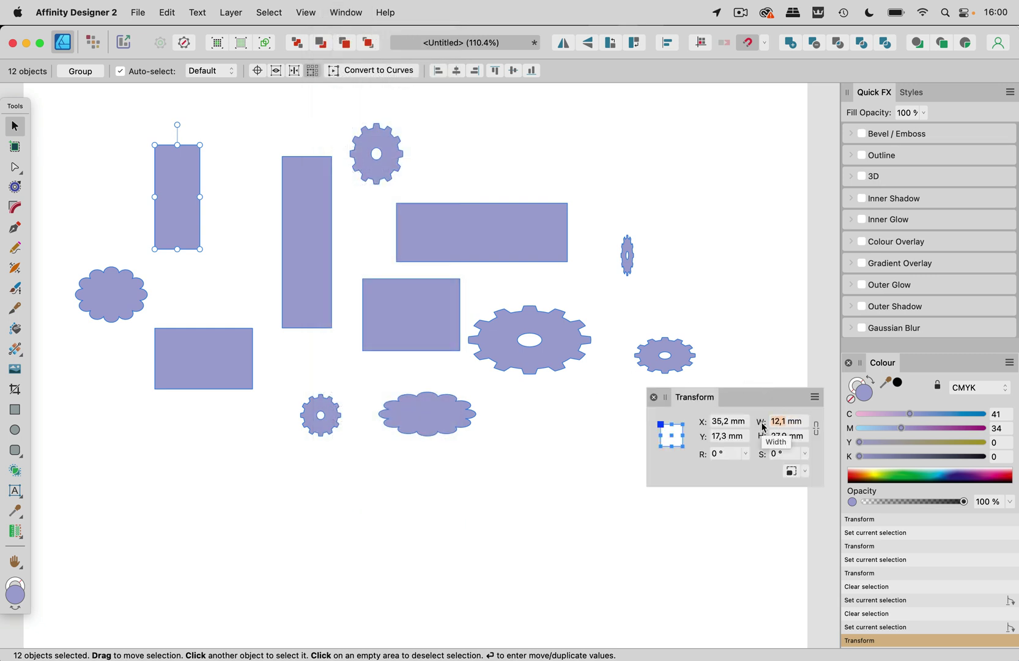
pyautogui.write('20')
pyautogui.press('Return')
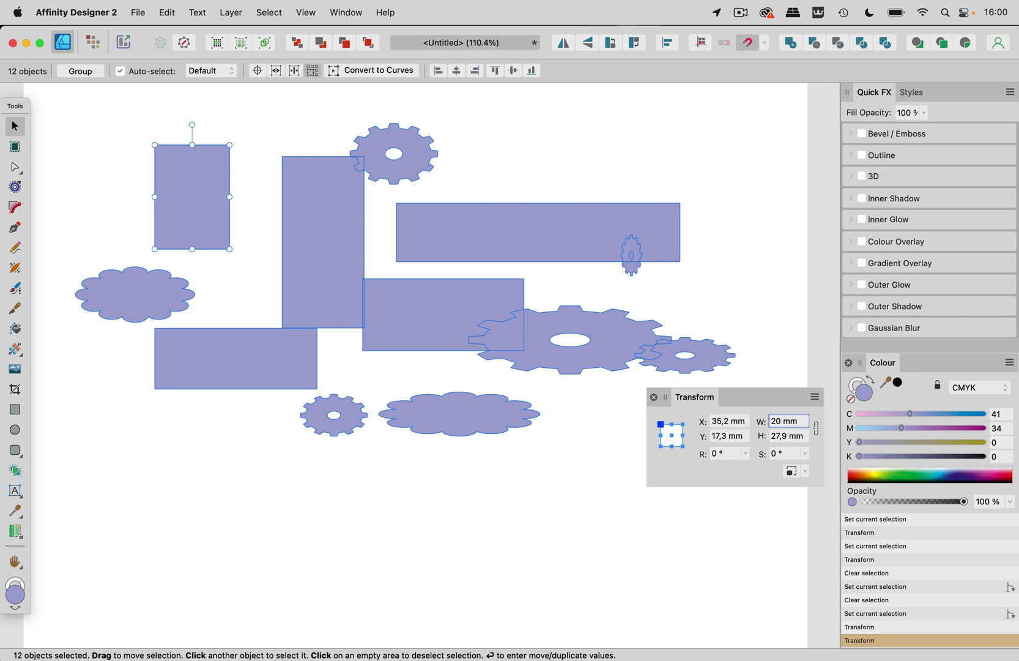
pyautogui.press('super+z')
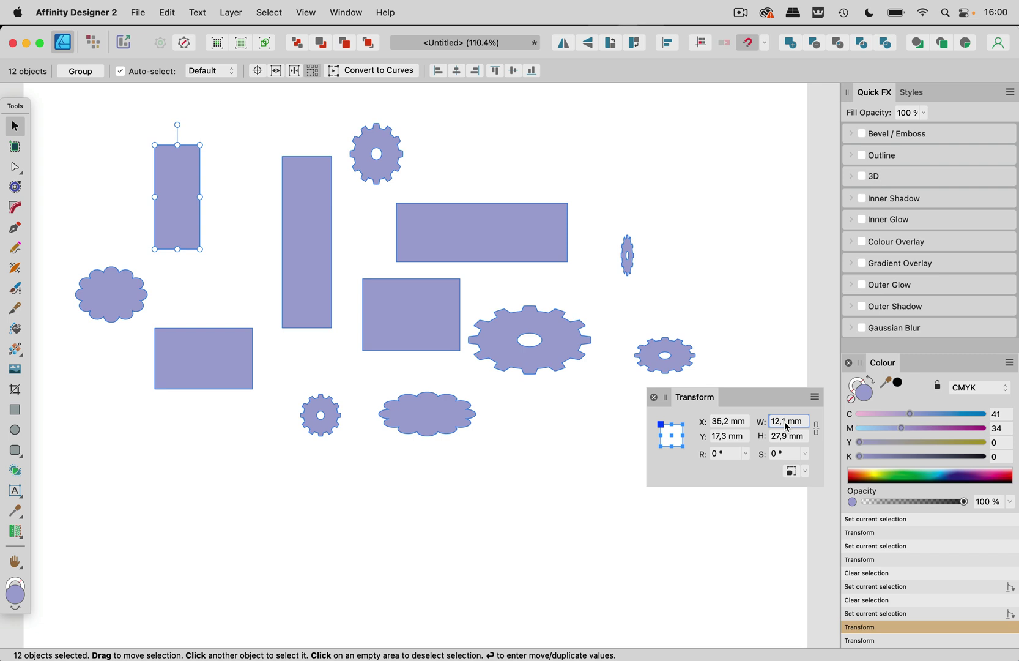
pyautogui.moveTo(785, 403); pyautogui.dragTo(667, 443)
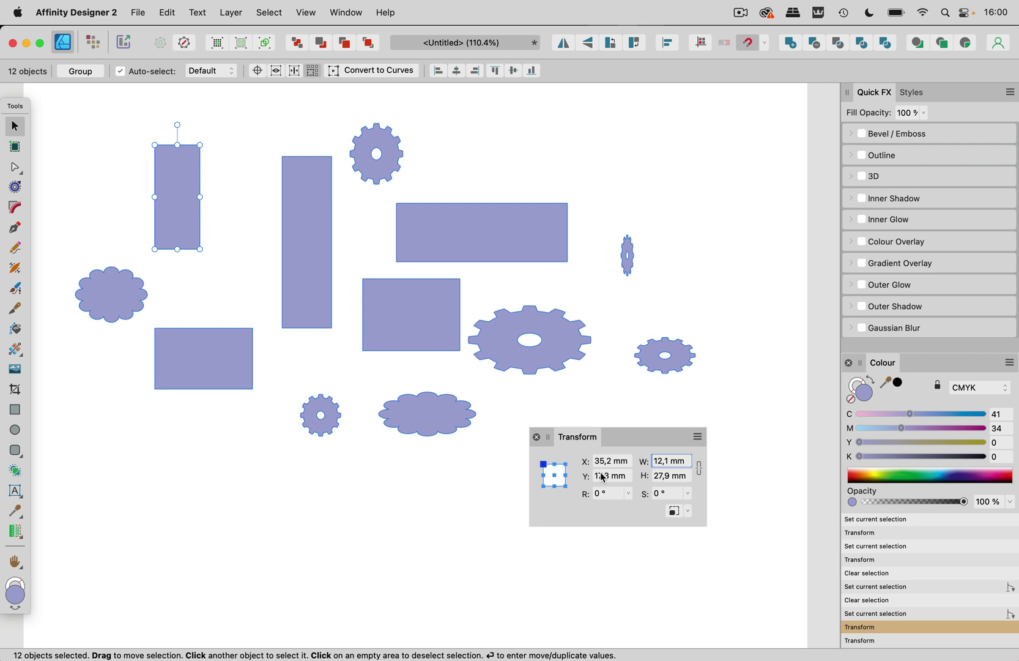
# Give every shape W =30 mm and H =30 mm in Transform, then close the panel
pyautogui.moveTo(664, 463); pyautogui.dragTo(647, 467)
pyautogui.write('=30')
pyautogui.press('Return')
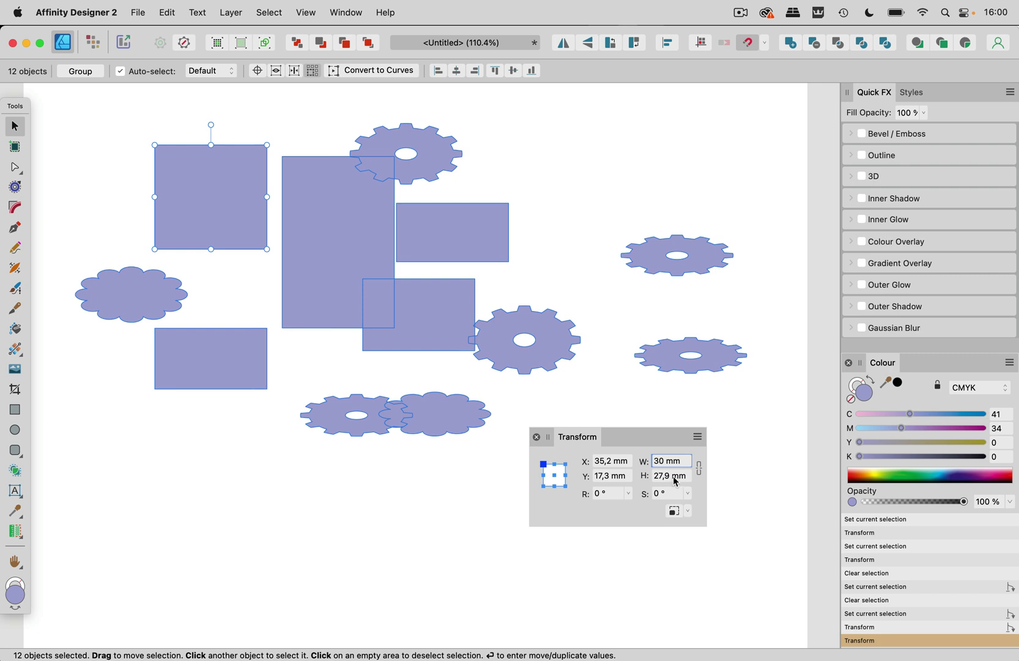
pyautogui.moveTo(669, 477); pyautogui.dragTo(653, 476)
pyautogui.click(699, 469)
pyautogui.click(698, 470)
pyautogui.write('=30')
pyautogui.press('Return')
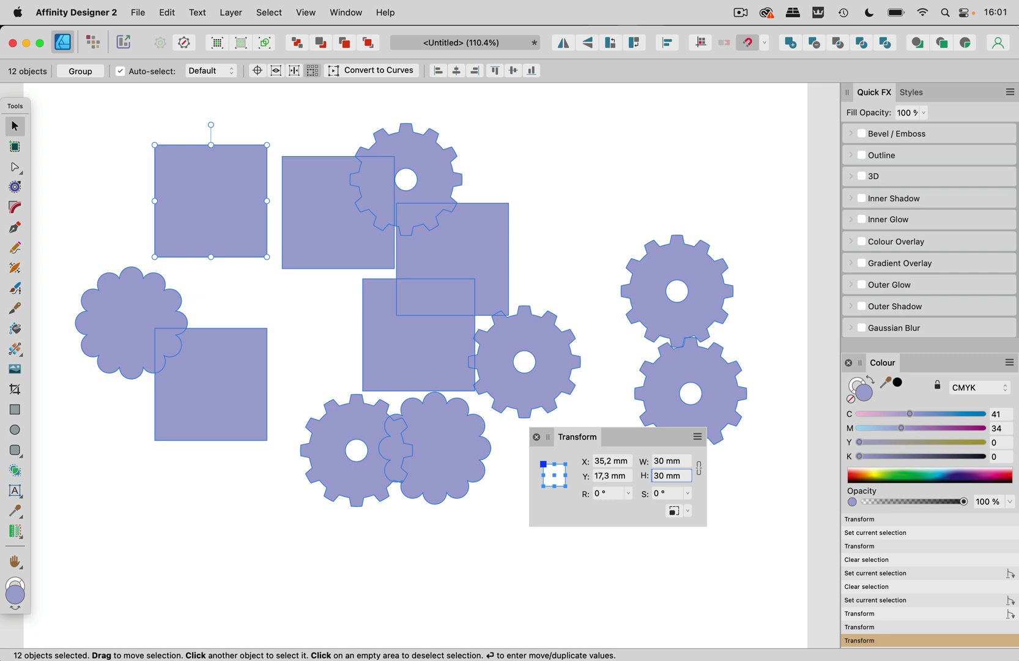
pyautogui.click(536, 437)
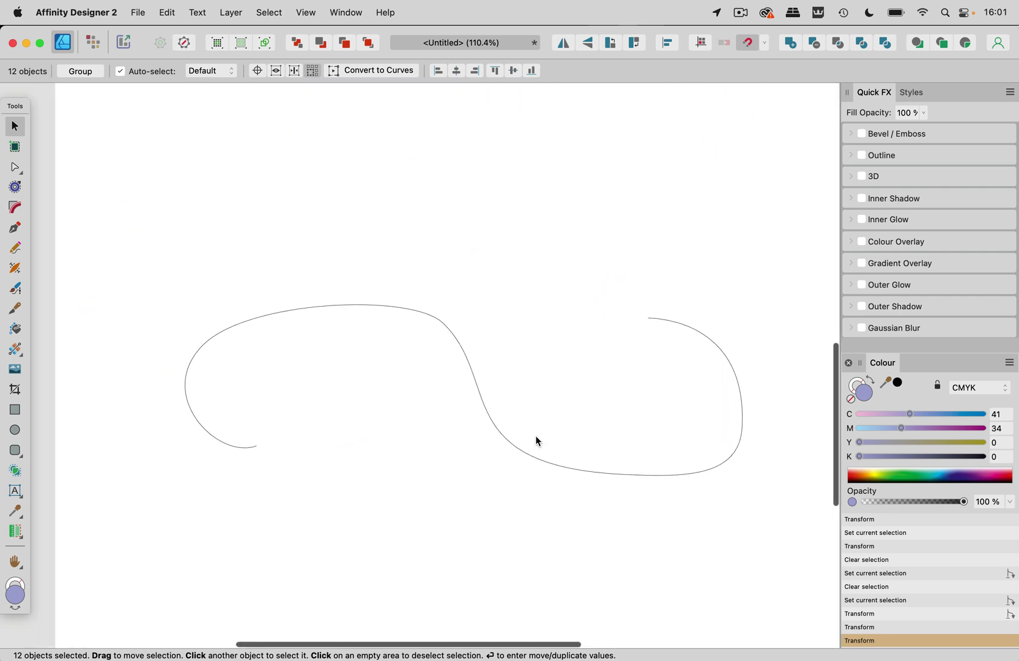
# Select the S curve and set its stroke width to 1.5 pt
pyautogui.click(528, 454)
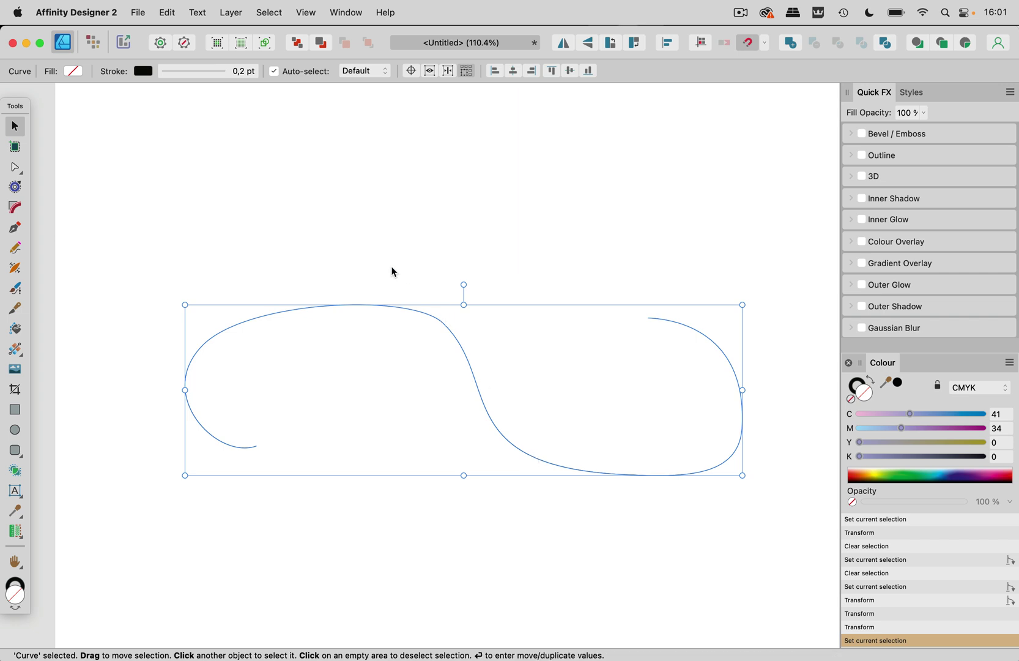
pyautogui.click(239, 73)
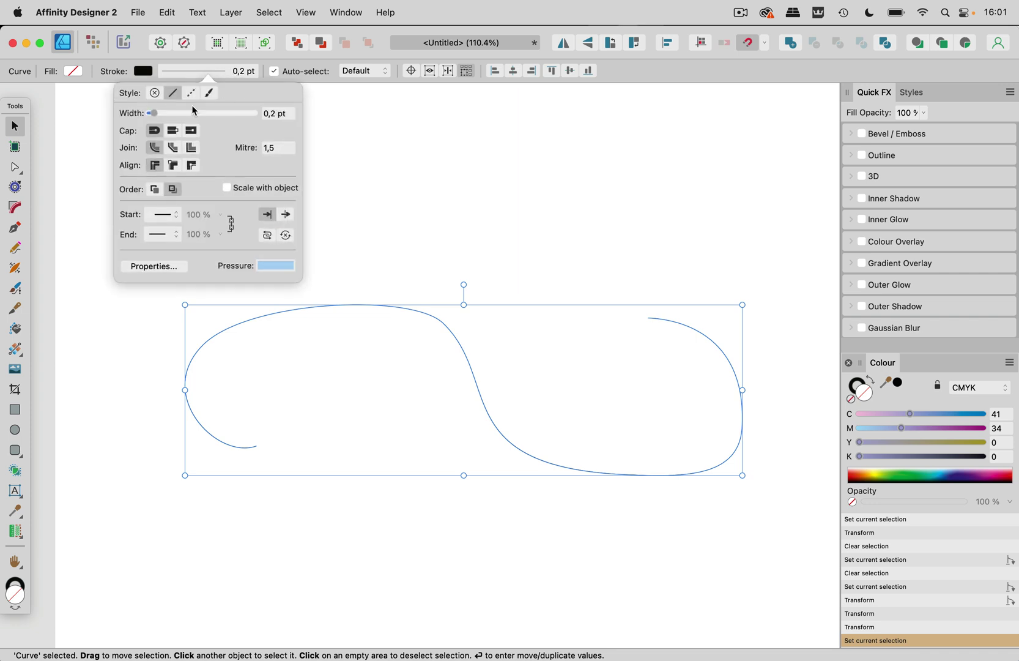
pyautogui.moveTo(153, 113)
pyautogui.mouseDown()
pyautogui.moveTo(186, 117)
pyautogui.moveTo(175, 121)
pyautogui.mouseUp()
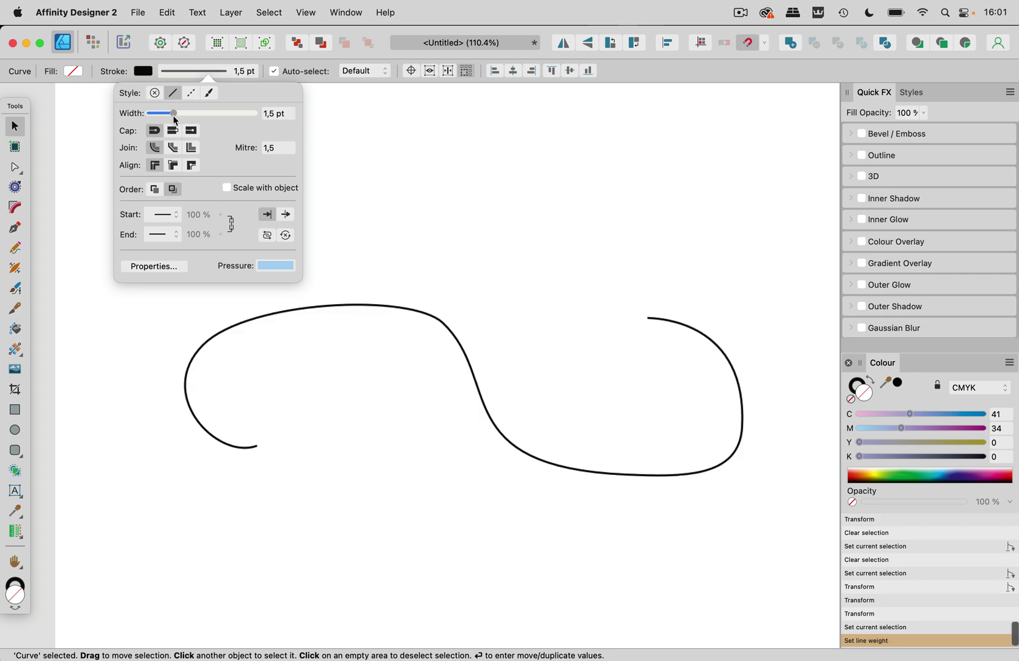
# Shape the stroke's Pressure graph into a hump so both ends taper thin
pyautogui.click(276, 266)
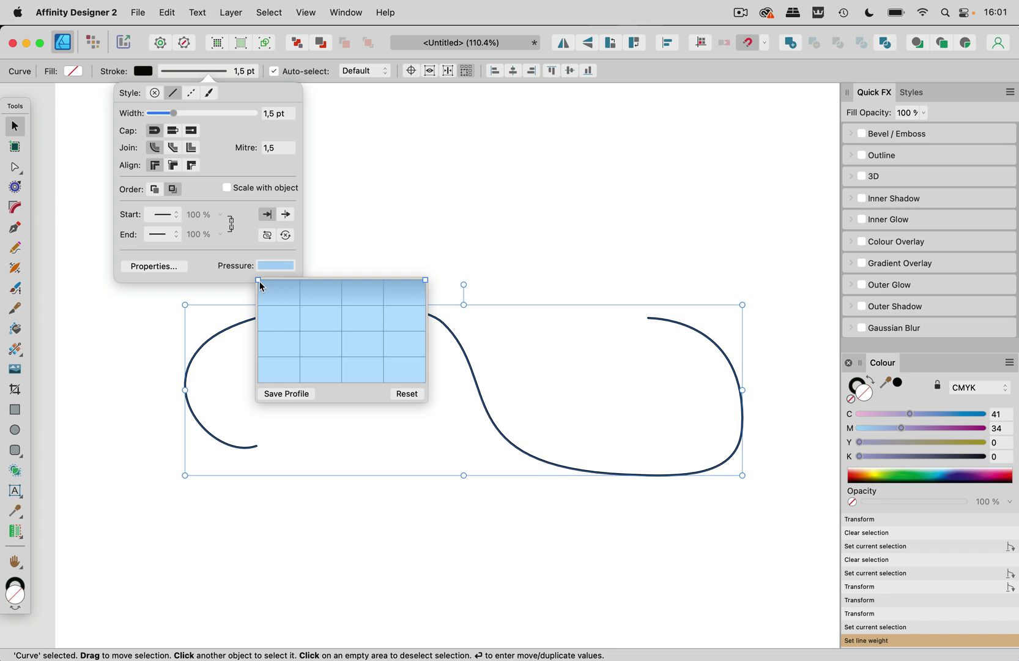
pyautogui.moveTo(259, 281); pyautogui.dragTo(250, 405)
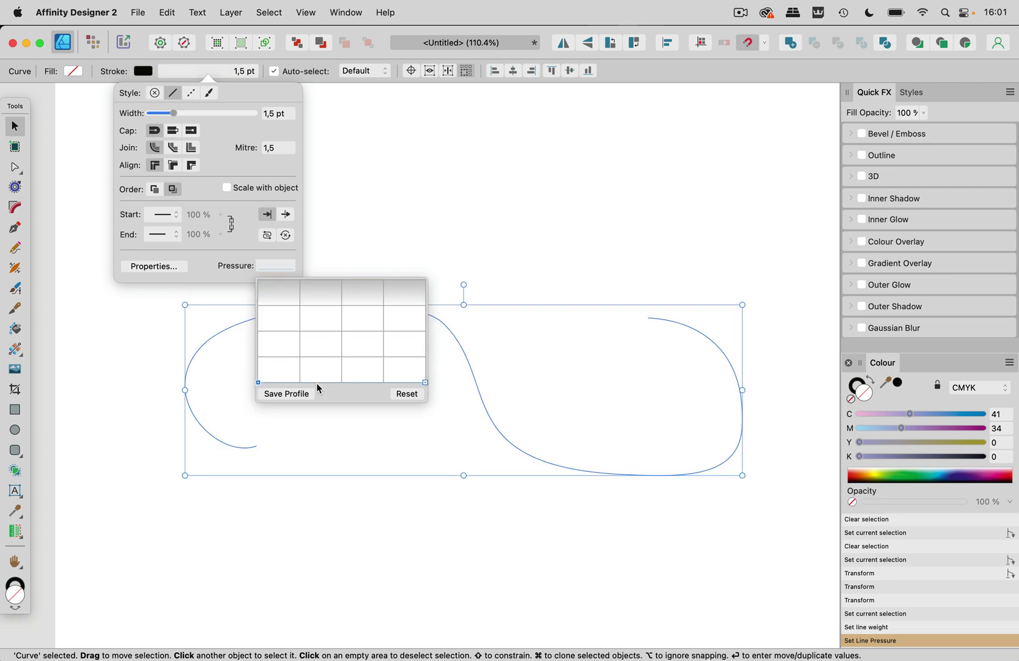
pyautogui.moveTo(317, 383)
pyautogui.mouseDown()
pyautogui.moveTo(316, 364)
pyautogui.moveTo(357, 364)
pyautogui.moveTo(372, 315)
pyautogui.mouseUp()
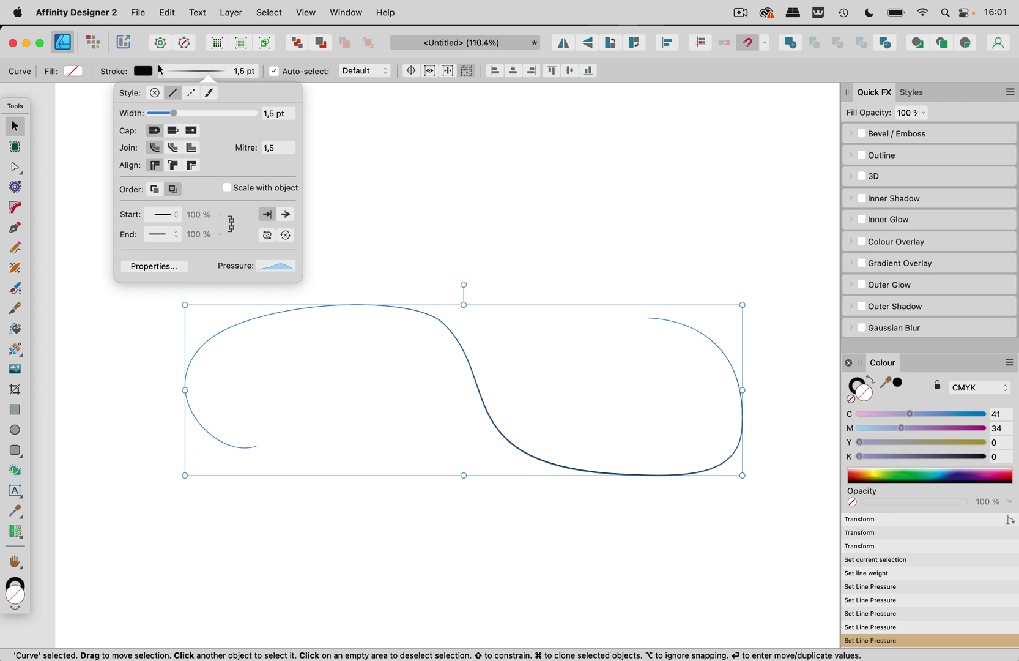
# Using the Stroke Width Tool, widen the S curve's bottom, left half and right bend, narrowing its middle
pyautogui.click(16, 268)
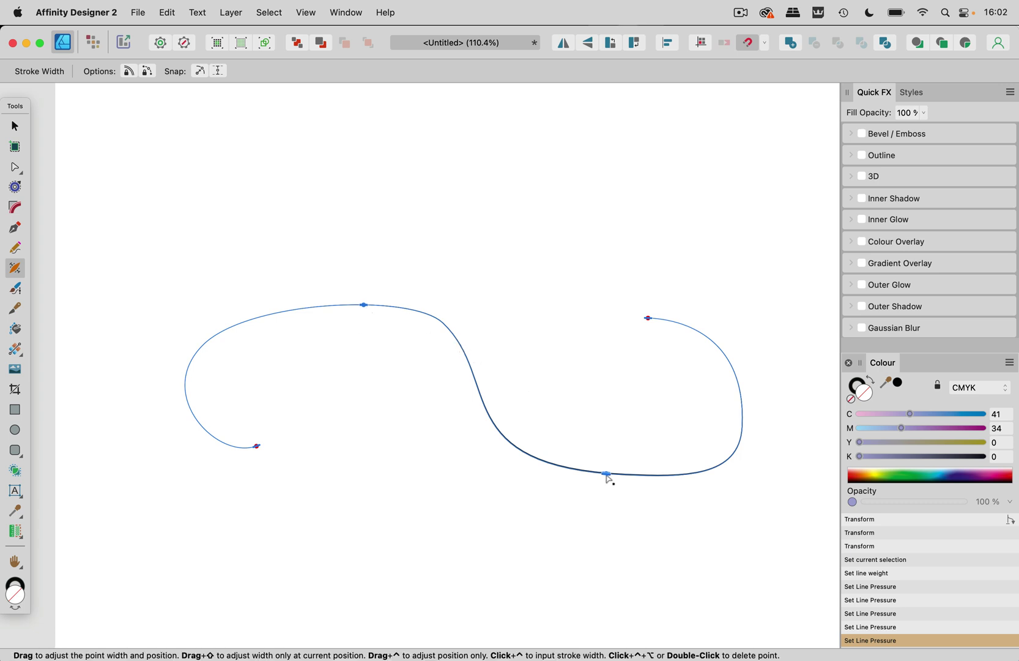
pyautogui.moveTo(606, 474); pyautogui.dragTo(609, 496)
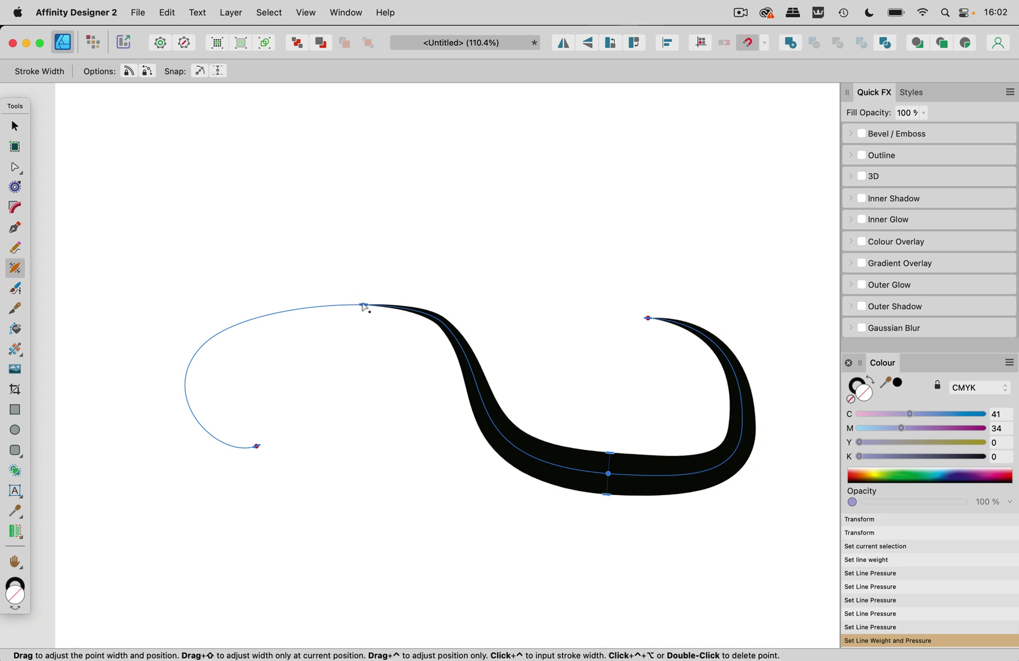
pyautogui.moveTo(364, 306); pyautogui.dragTo(365, 328)
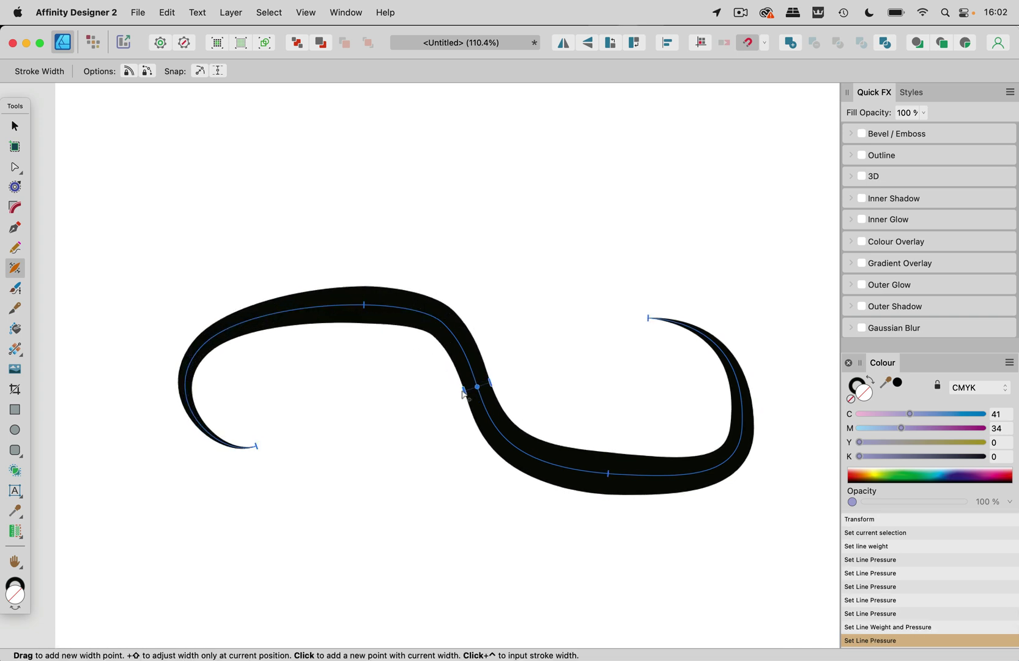
pyautogui.moveTo(465, 395)
pyautogui.mouseDown()
pyautogui.moveTo(472, 393)
pyautogui.moveTo(451, 404)
pyautogui.moveTo(477, 398)
pyautogui.moveTo(461, 404)
pyautogui.mouseUp()
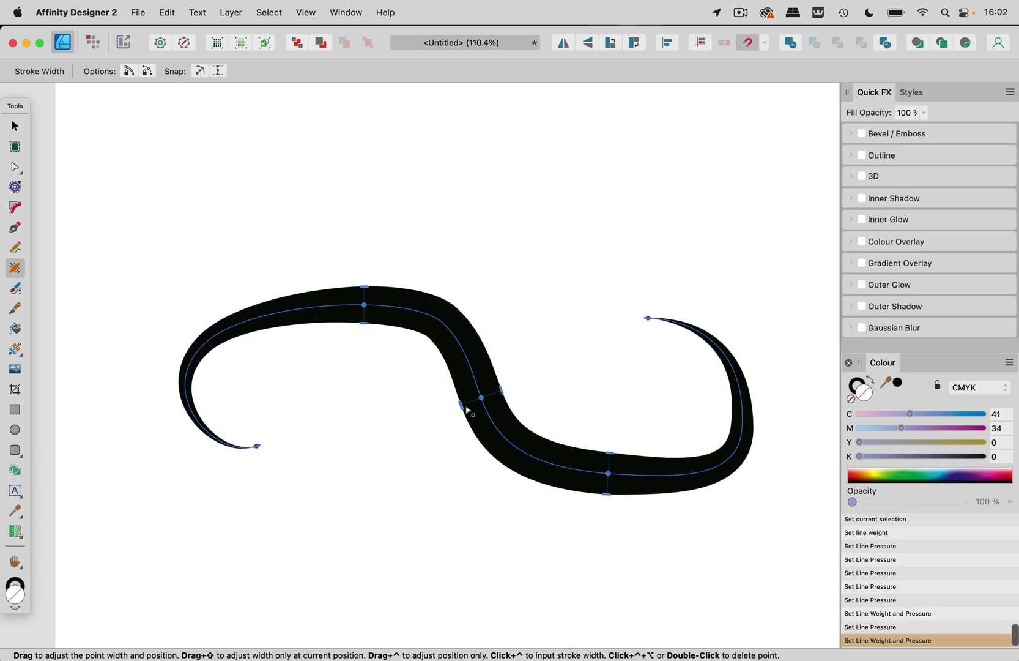
pyautogui.moveTo(610, 477)
pyautogui.mouseDown()
pyautogui.moveTo(542, 466)
pyautogui.moveTo(624, 480)
pyautogui.moveTo(687, 473)
pyautogui.moveTo(726, 433)
pyautogui.moveTo(713, 434)
pyautogui.moveTo(741, 438)
pyautogui.mouseUp()
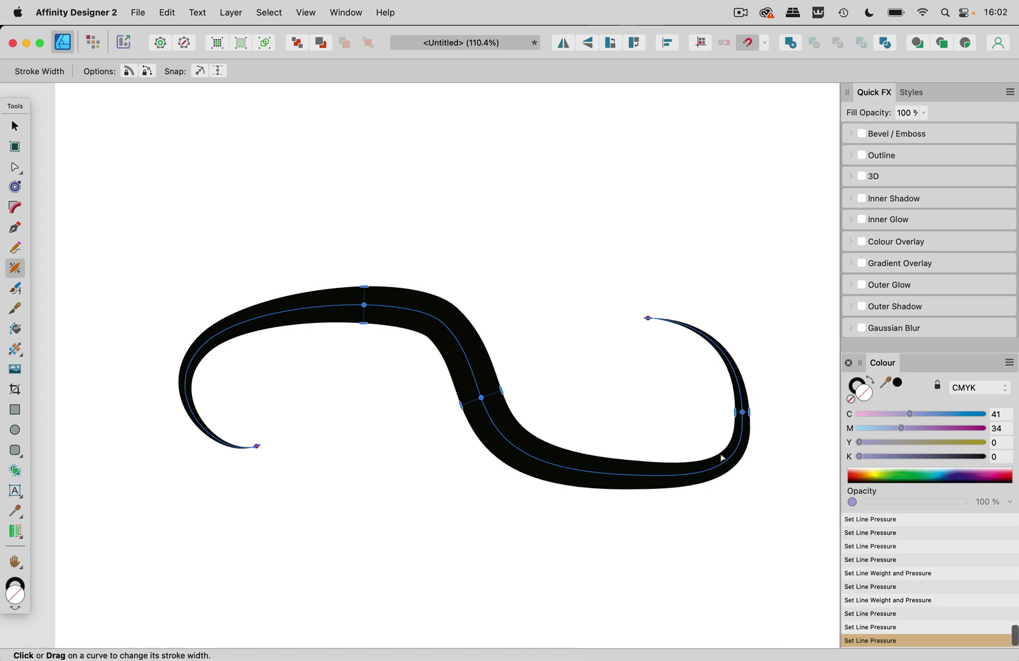
pyautogui.moveTo(683, 483); pyautogui.dragTo(683, 503)
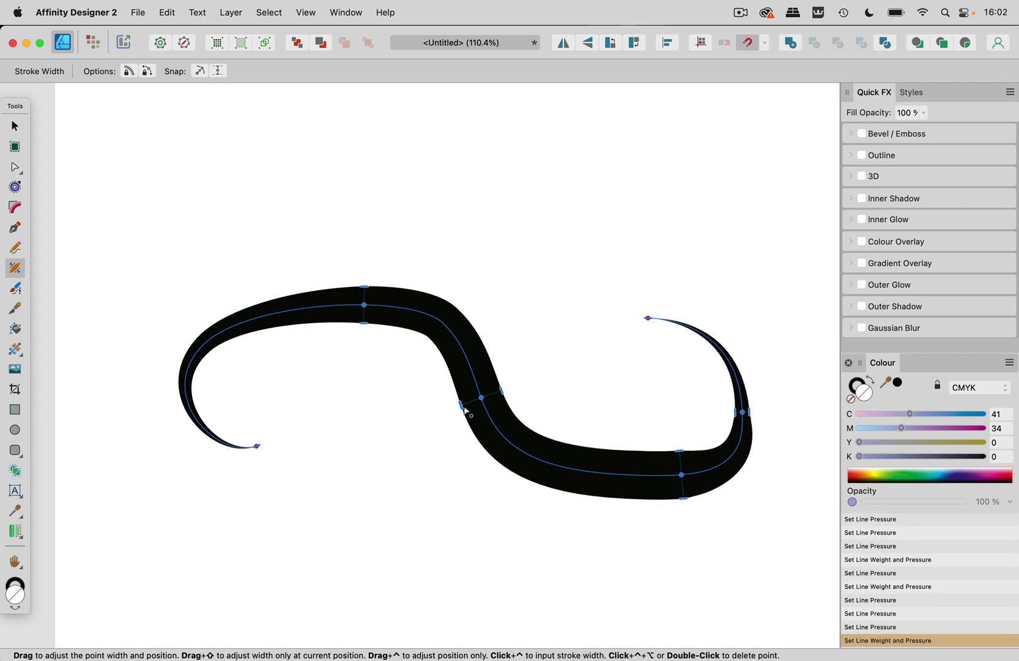
pyautogui.moveTo(462, 407); pyautogui.dragTo(478, 411)
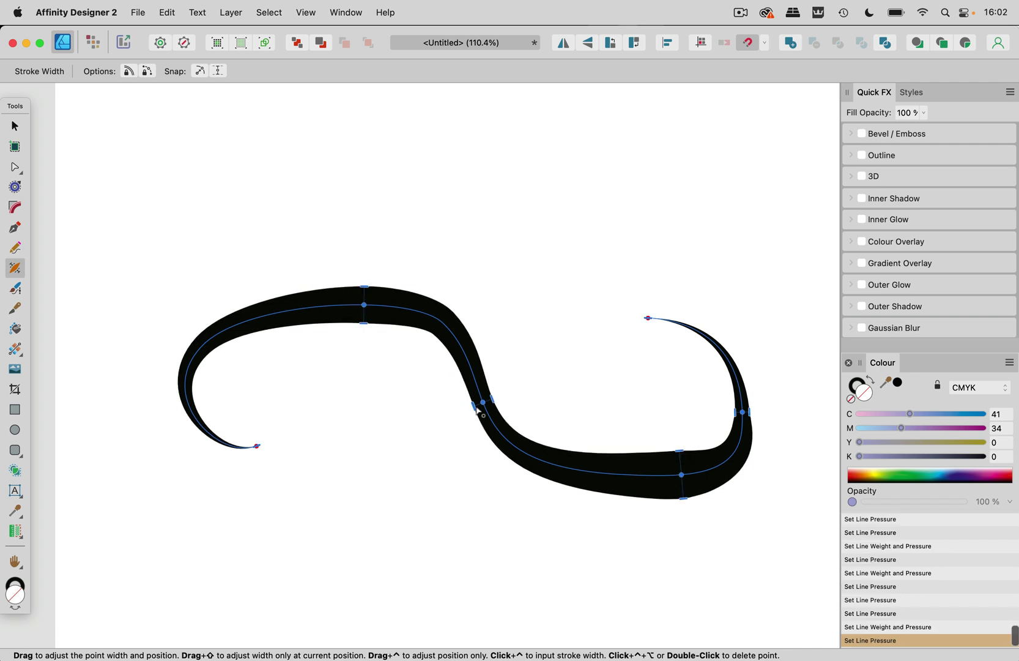
# Enable width snapping and adjust width points near the top, thinning the curve's left half
pyautogui.click(220, 71)
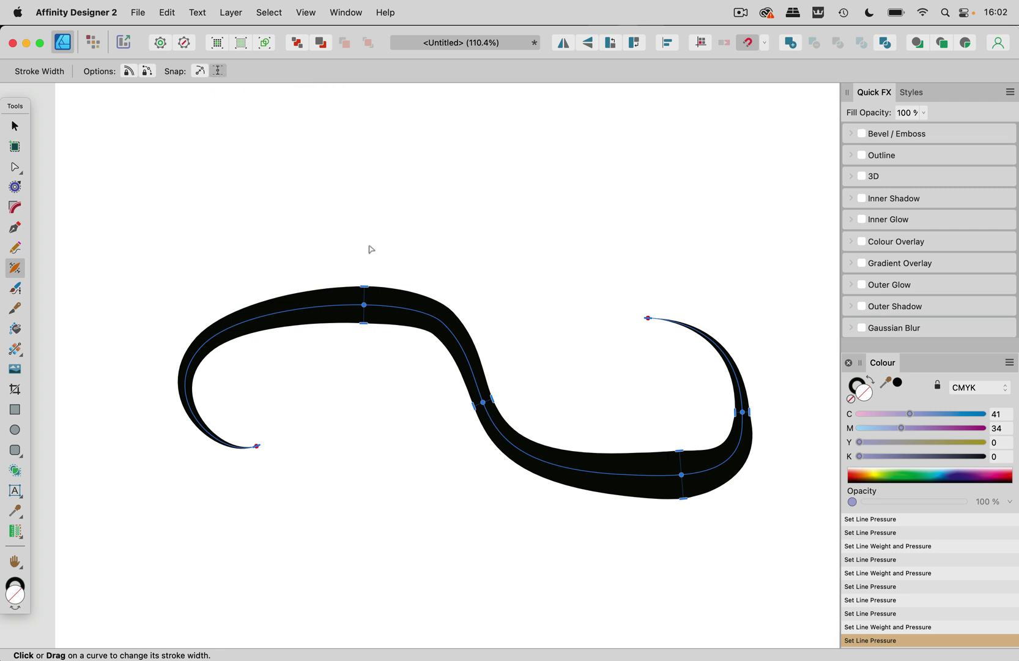
pyautogui.moveTo(365, 326); pyautogui.dragTo(362, 318)
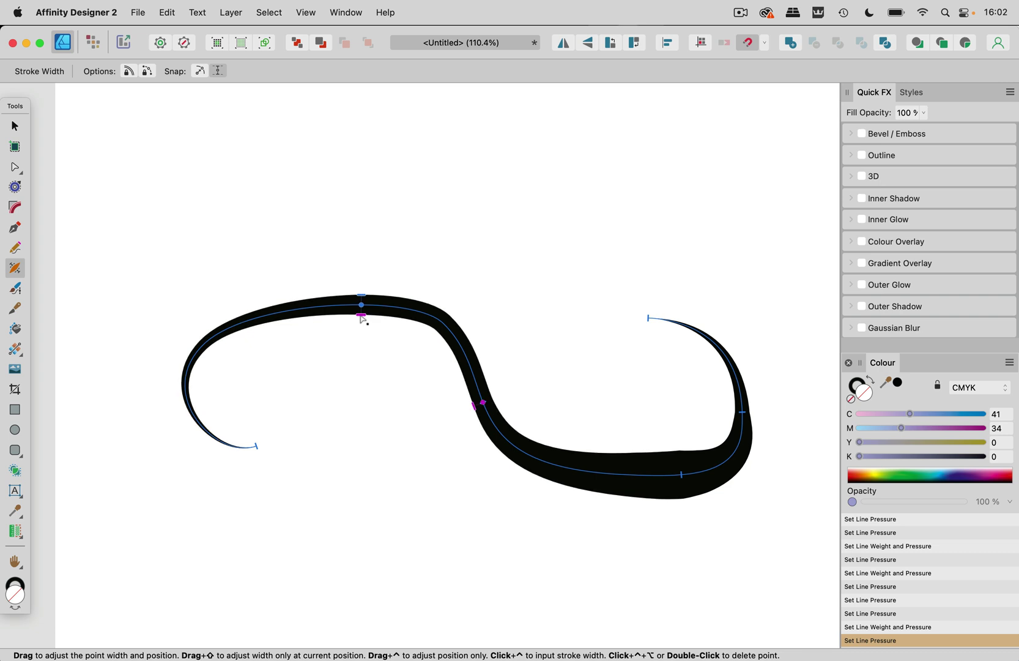
pyautogui.moveTo(362, 319); pyautogui.dragTo(361, 328)
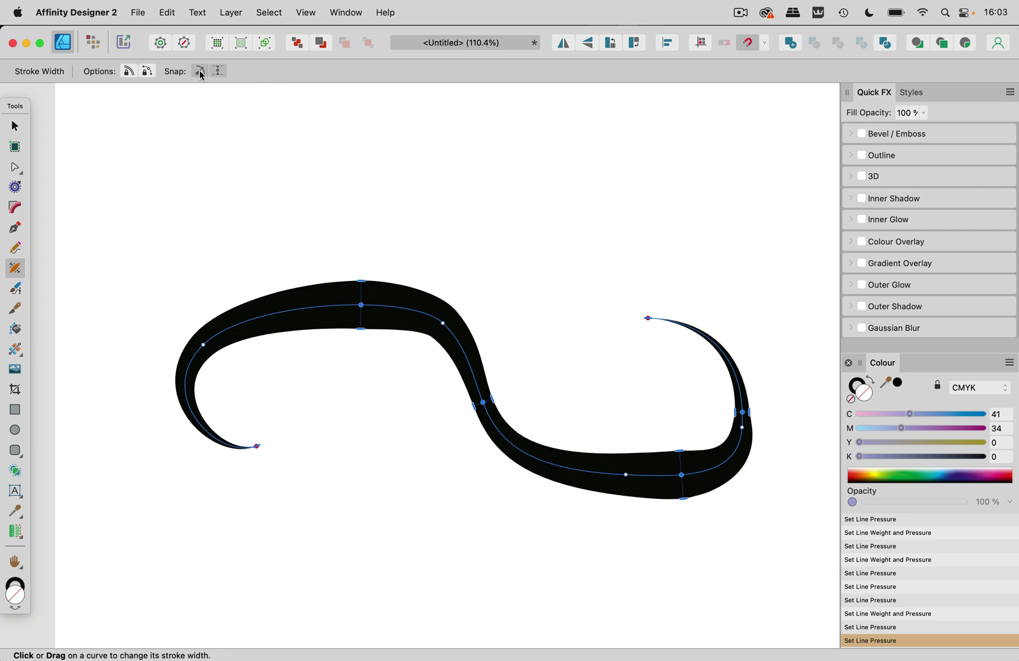
pyautogui.moveTo(363, 310)
pyautogui.mouseDown()
pyautogui.moveTo(436, 318)
pyautogui.moveTo(448, 329)
pyautogui.moveTo(429, 342)
pyautogui.mouseUp()
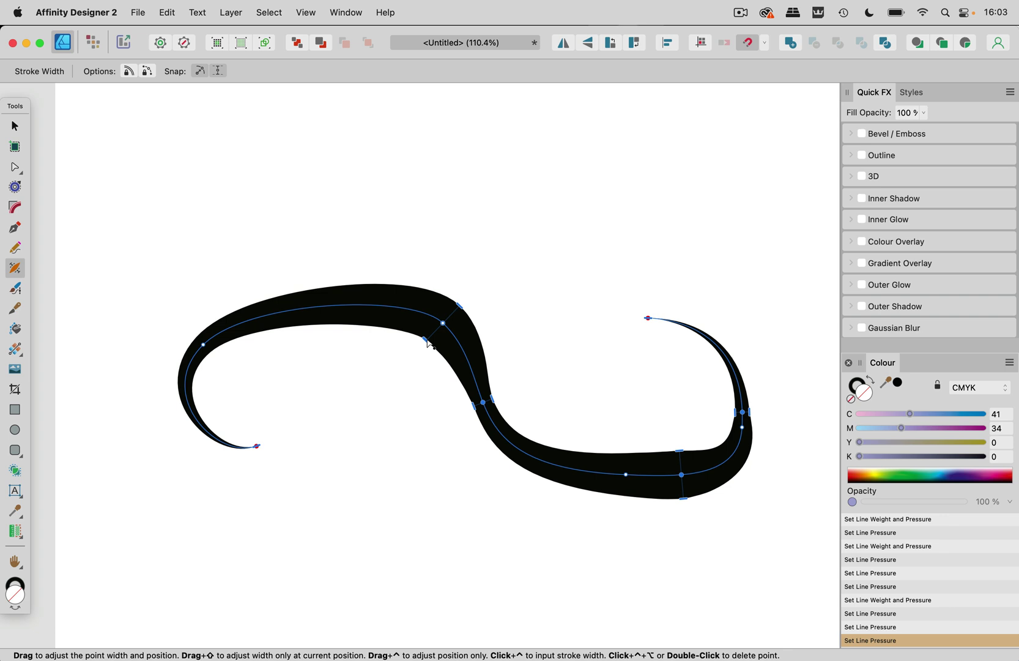
# Lock line weight, change width-point behaviour, and slide width points to thicken the upper arch
pyautogui.click(129, 71)
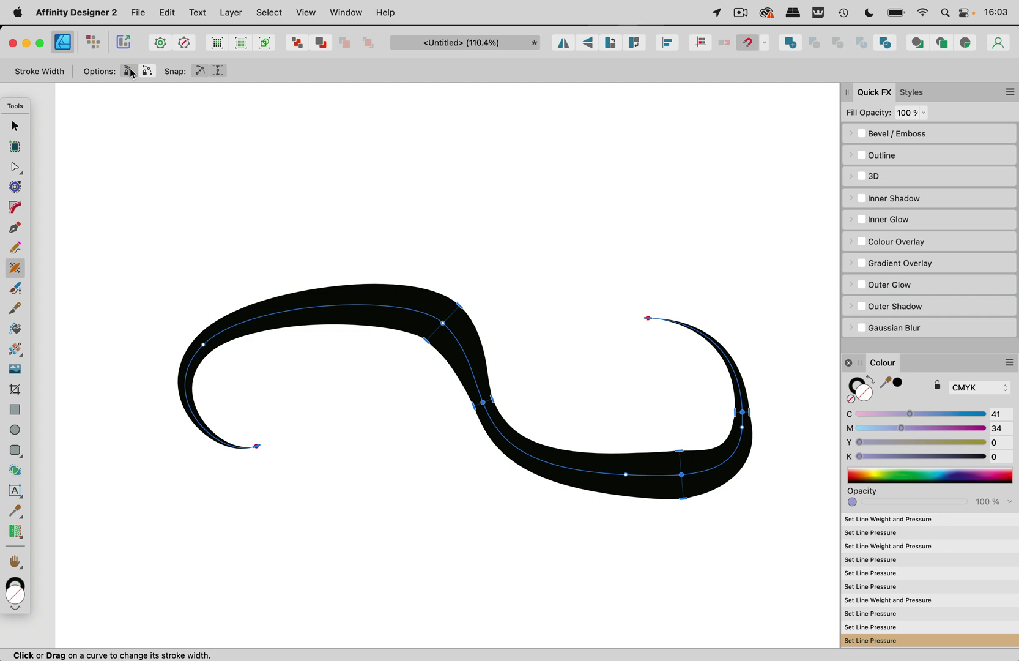
pyautogui.moveTo(338, 311); pyautogui.dragTo(335, 346)
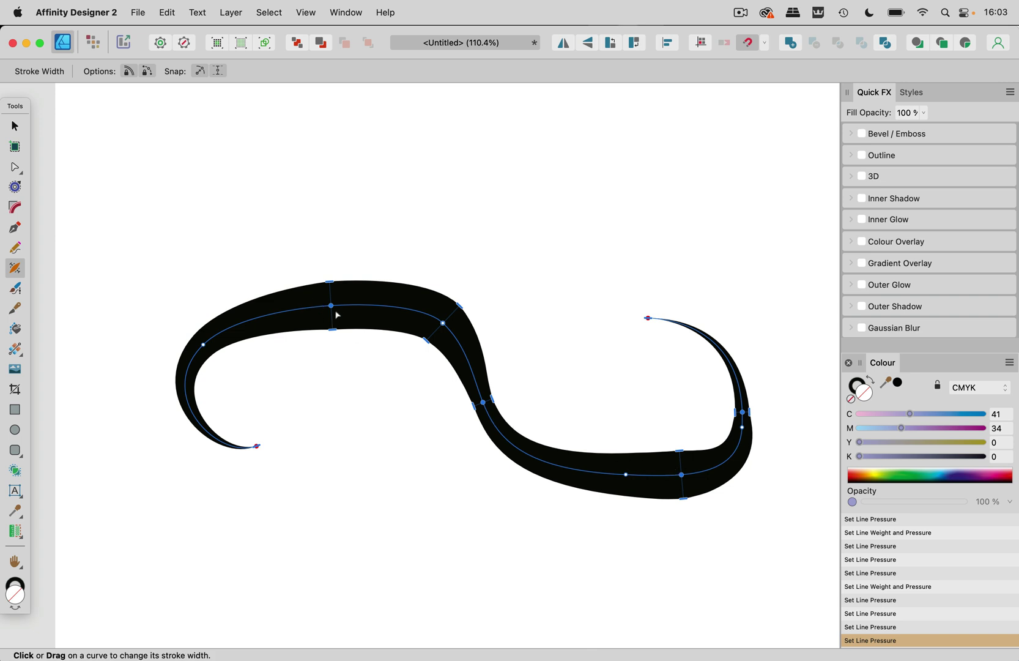
pyautogui.click(148, 71)
pyautogui.moveTo(331, 305)
pyautogui.mouseDown()
pyautogui.moveTo(399, 318)
pyautogui.moveTo(479, 370)
pyautogui.moveTo(448, 319)
pyautogui.moveTo(296, 292)
pyautogui.moveTo(248, 319)
pyautogui.moveTo(258, 351)
pyautogui.mouseUp()
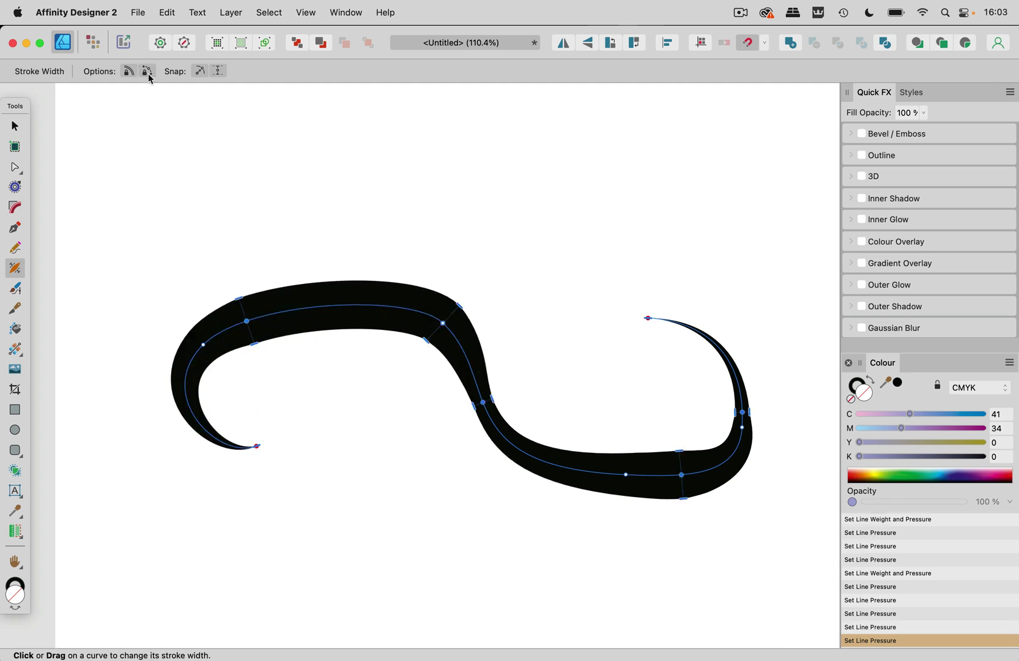
pyautogui.moveTo(247, 320)
pyautogui.mouseDown()
pyautogui.moveTo(447, 332)
pyautogui.moveTo(393, 331)
pyautogui.mouseUp()
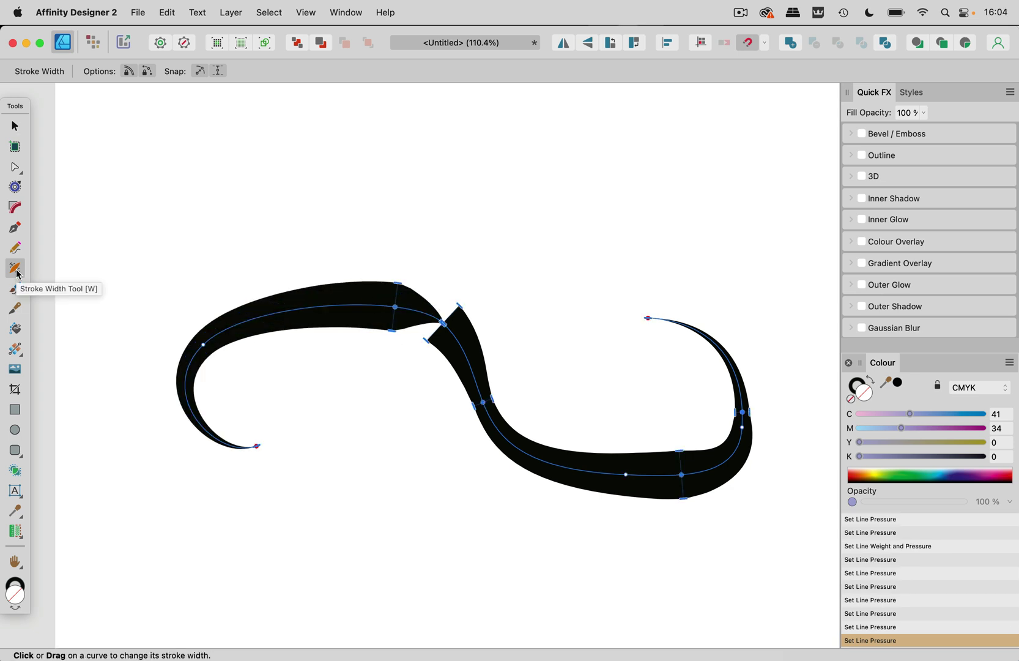
# Move the S curve further down the page
pyautogui.click(15, 125)
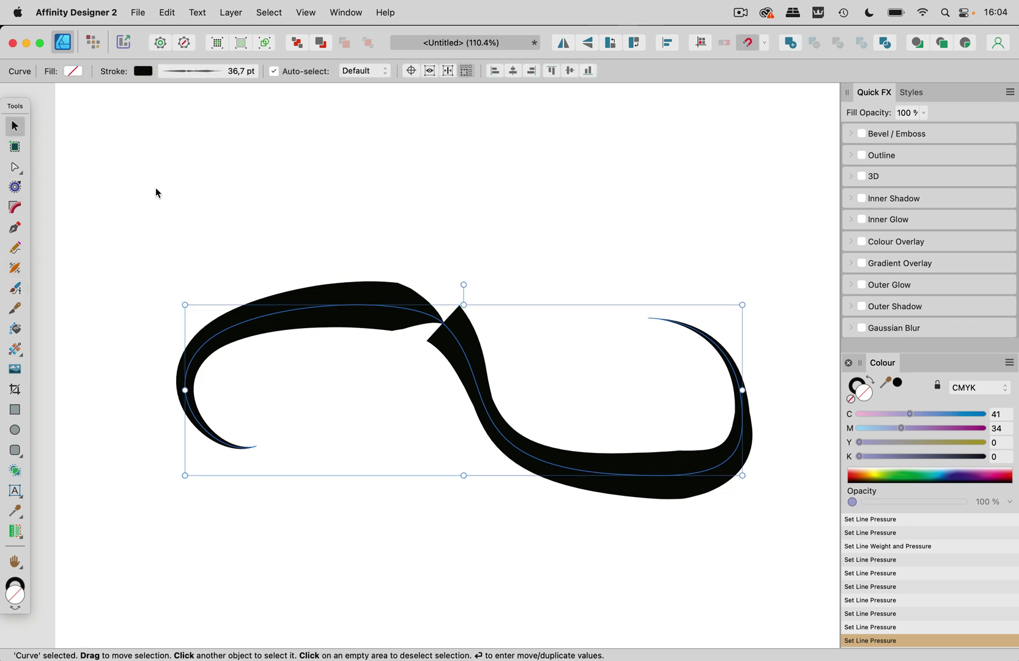
pyautogui.click(164, 191)
pyautogui.moveTo(378, 303); pyautogui.dragTo(352, 480)
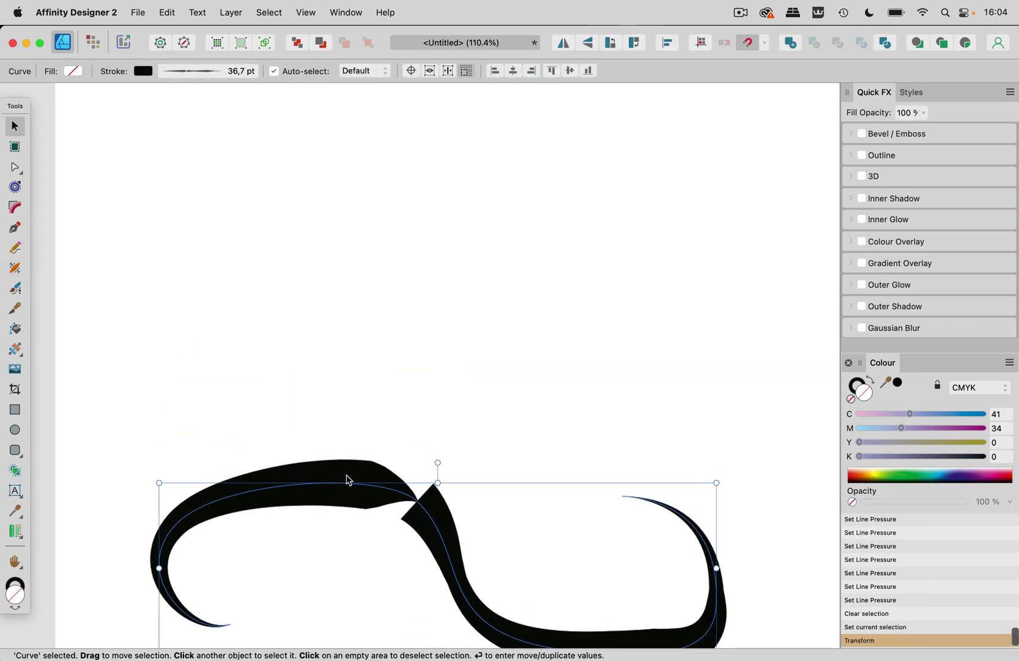
pyautogui.click(324, 551)
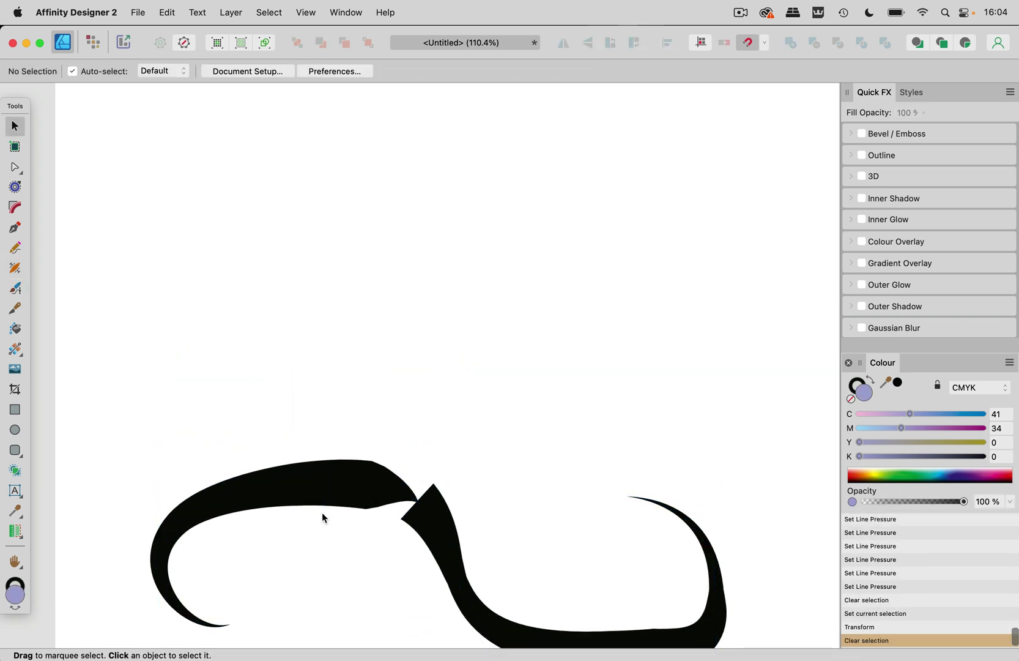
pyautogui.moveTo(339, 485); pyautogui.dragTo(318, 586)
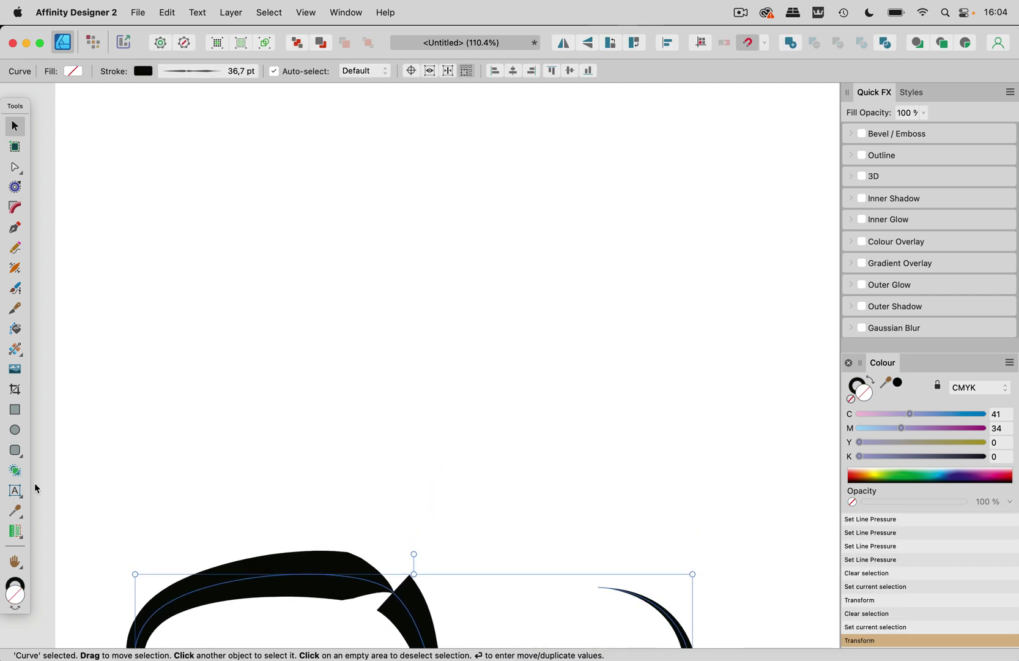
# Add 'Lorem Ipsum' artistic text above the curve and scale it up to 55,6 pt
pyautogui.click(17, 492)
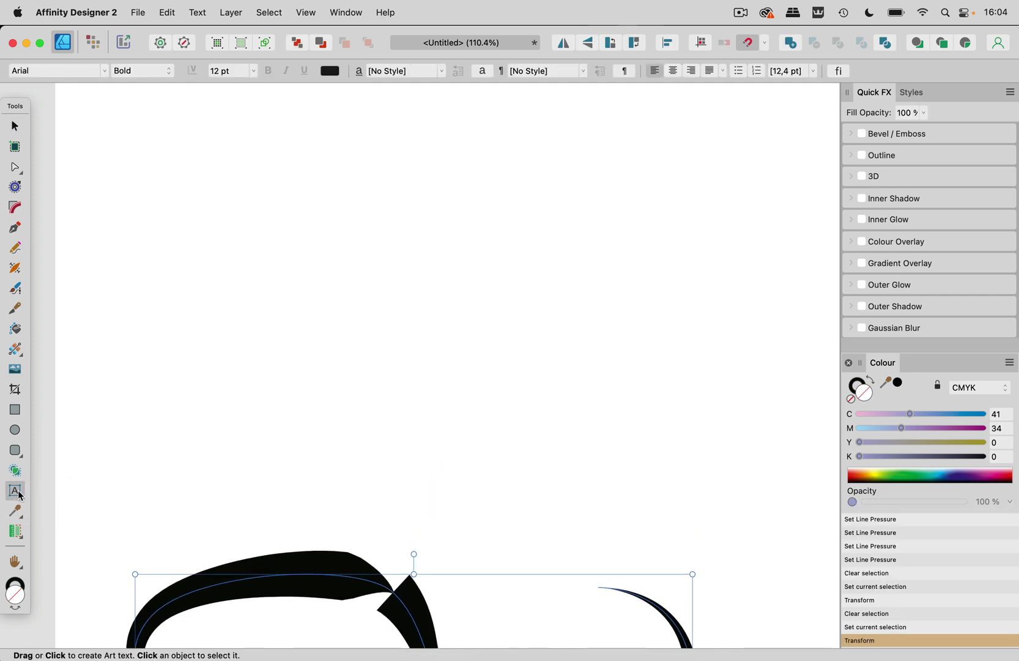
pyautogui.click(265, 255)
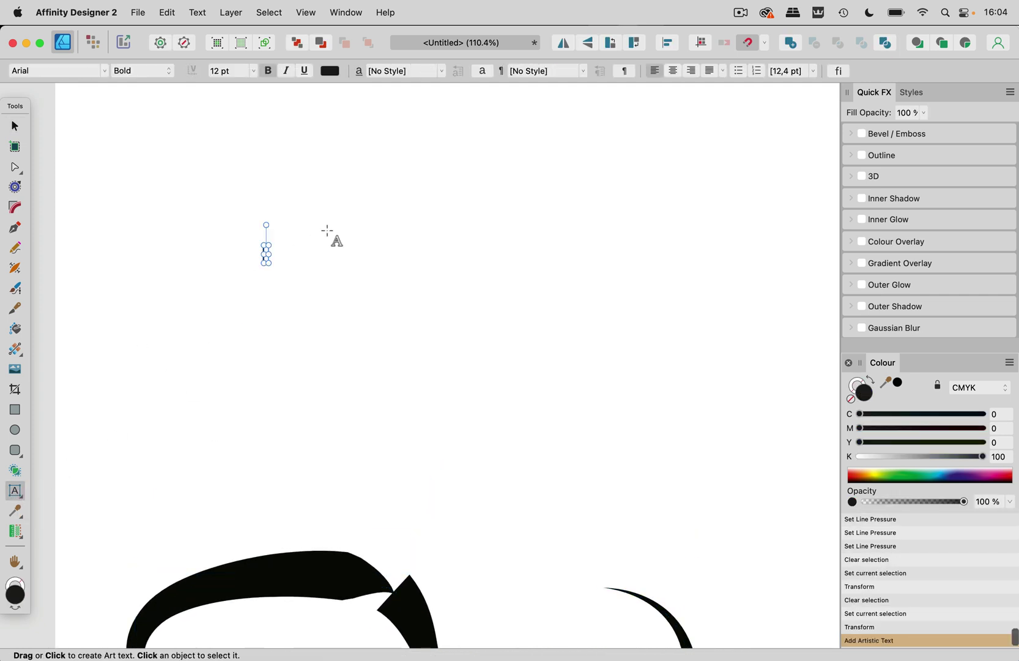
pyautogui.write('Lorem ')
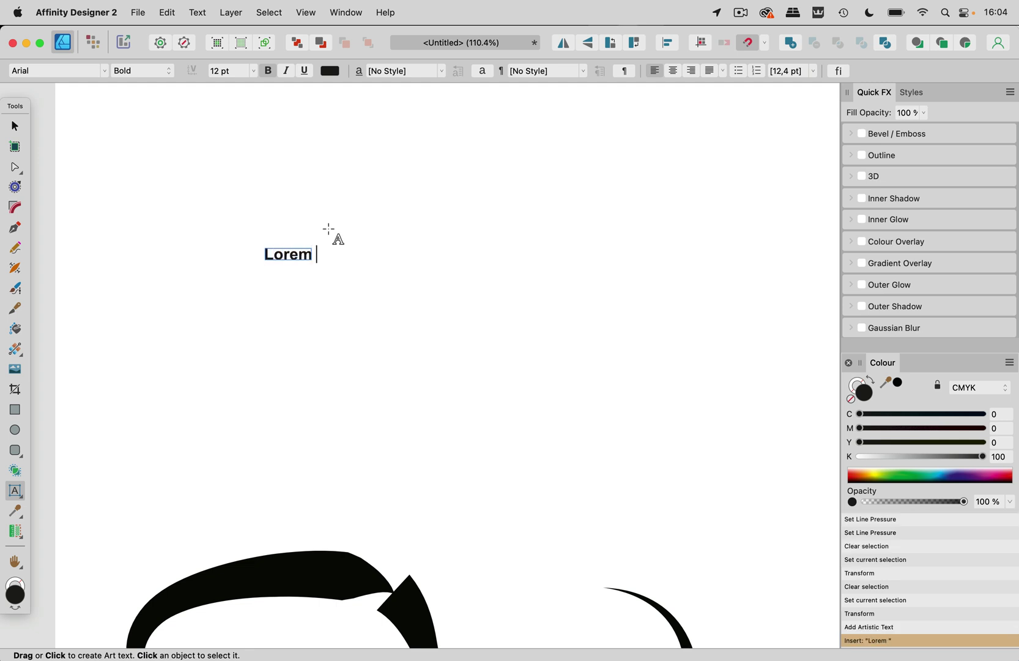
pyautogui.write('Ipsum')
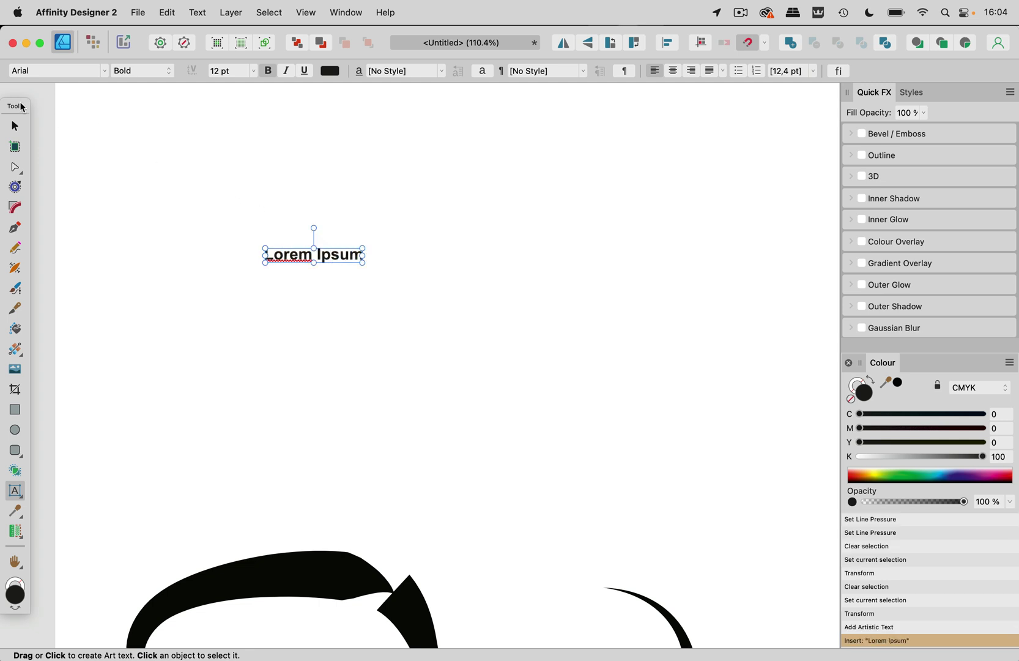
pyautogui.click(15, 126)
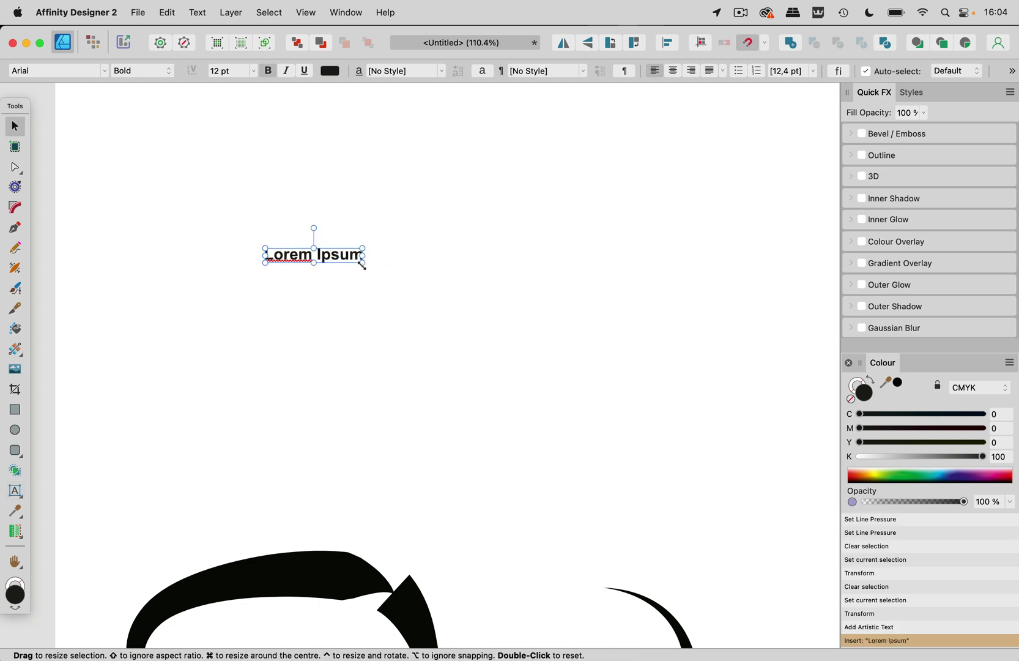
pyautogui.moveTo(362, 264); pyautogui.dragTo(710, 405)
pyautogui.moveTo(643, 291); pyautogui.dragTo(567, 293)
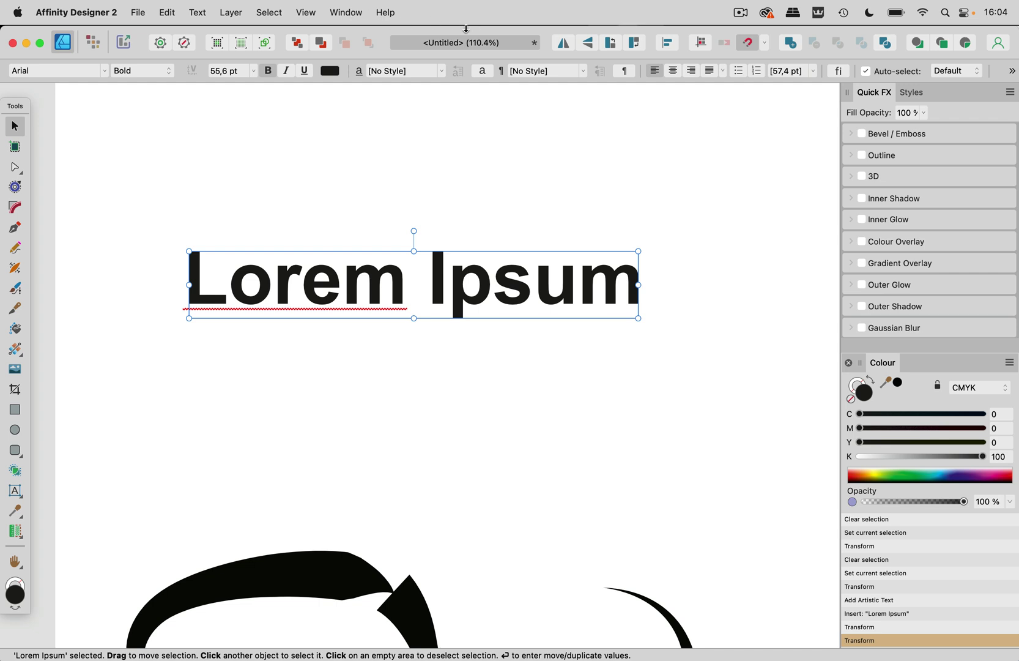
# Set the 'Lorem Ipsum' headline in the Fraunces font
pyautogui.click(79, 71)
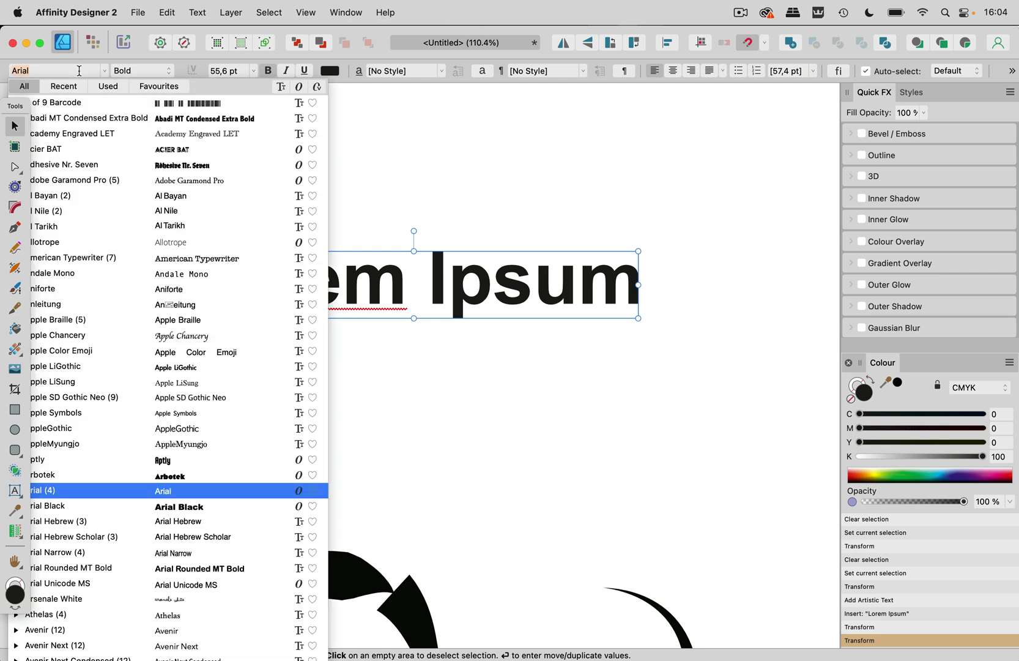
pyautogui.write('Fraunces')
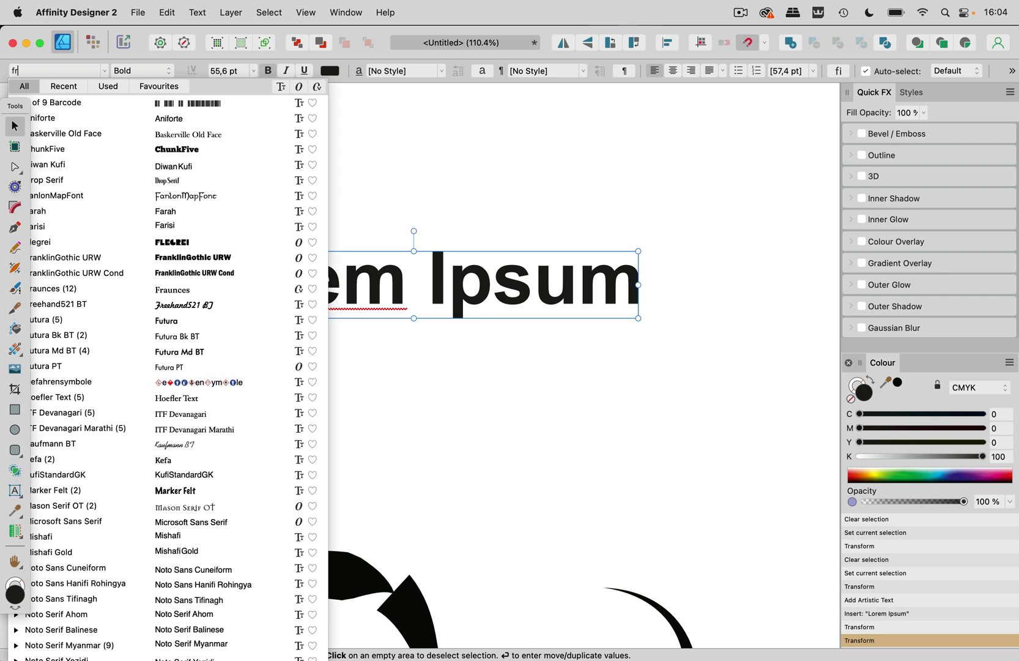
pyautogui.click(60, 104)
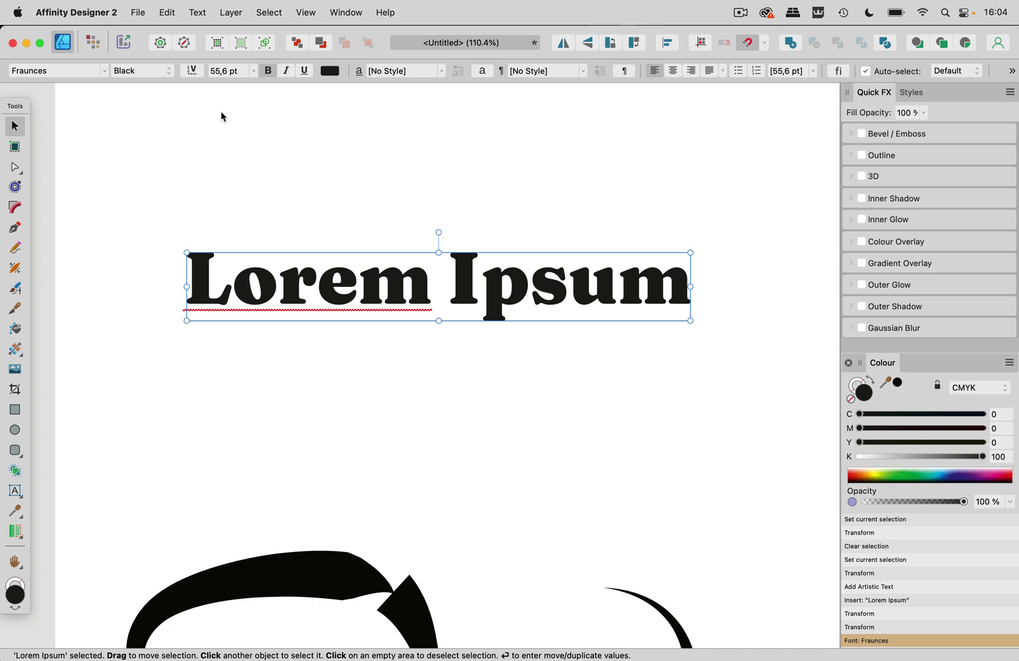
# Set Fraunces axes to optical size 131, weight 660 and softness 15, trying Wonky values
pyautogui.click(194, 74)
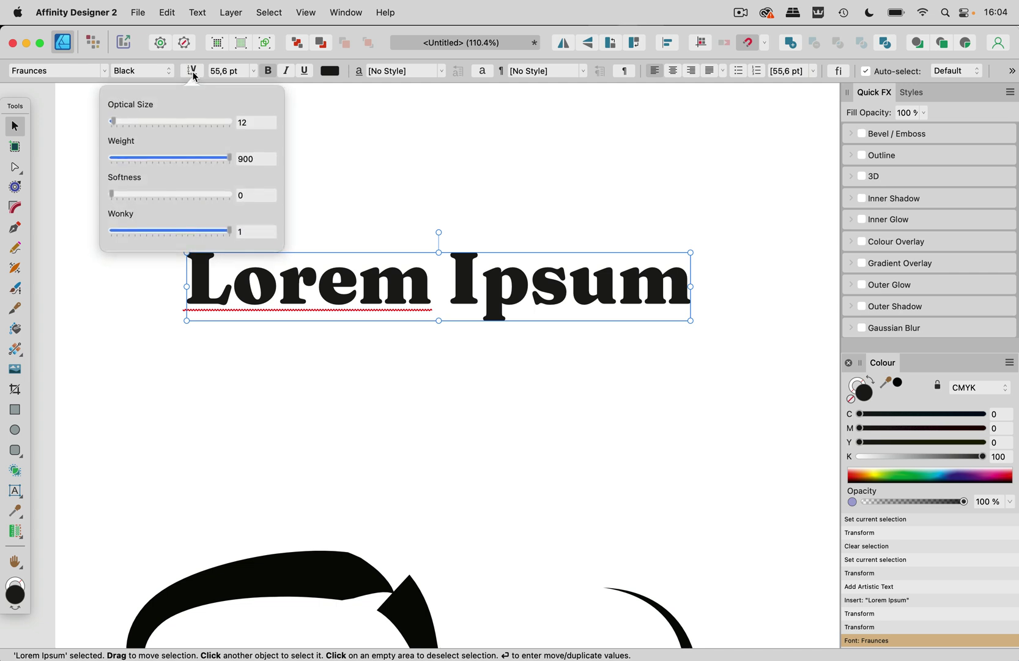
pyautogui.moveTo(114, 122); pyautogui.dragTo(215, 120)
pyautogui.moveTo(231, 160); pyautogui.dragTo(194, 164)
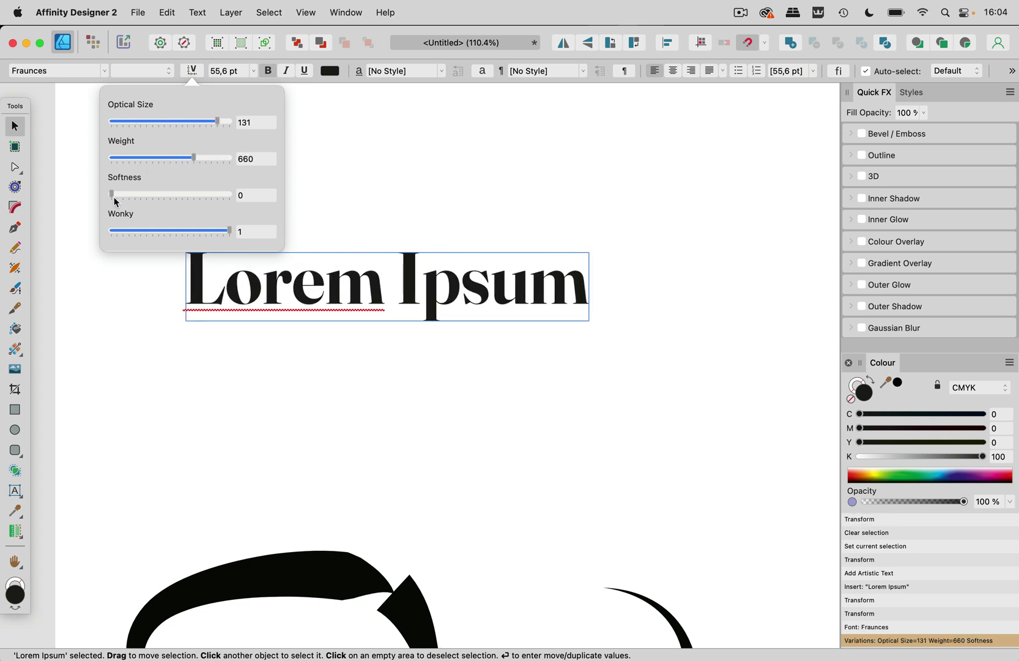
pyautogui.moveTo(112, 195)
pyautogui.mouseDown()
pyautogui.moveTo(195, 204)
pyautogui.moveTo(130, 196)
pyautogui.mouseUp()
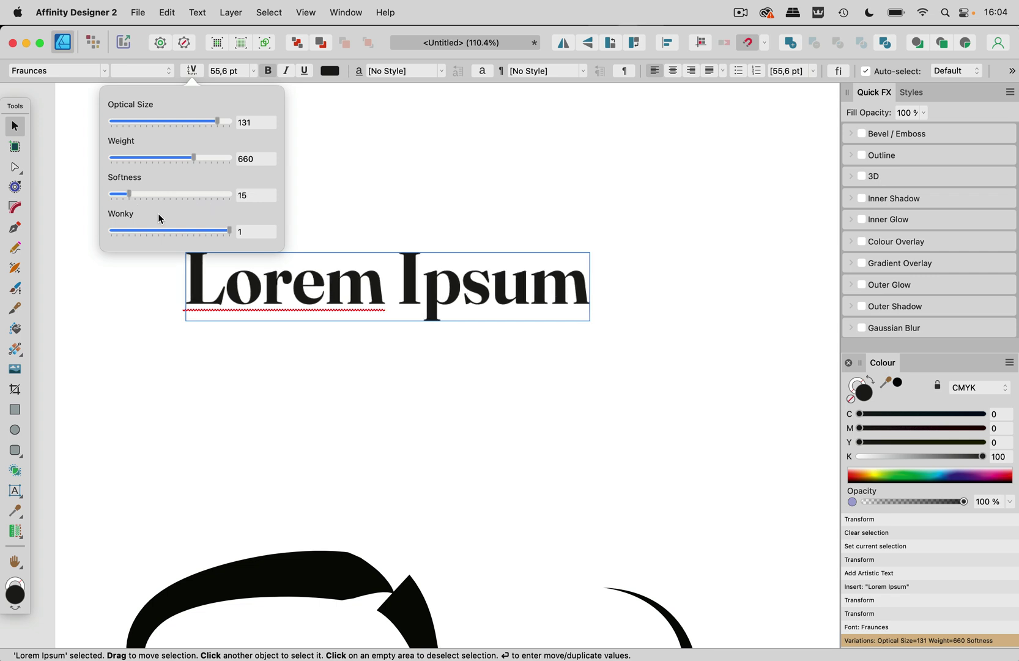
pyautogui.moveTo(225, 235)
pyautogui.mouseDown()
pyautogui.moveTo(85, 238)
pyautogui.moveTo(244, 234)
pyautogui.moveTo(118, 243)
pyautogui.moveTo(234, 244)
pyautogui.mouseUp()
pyautogui.click(424, 196)
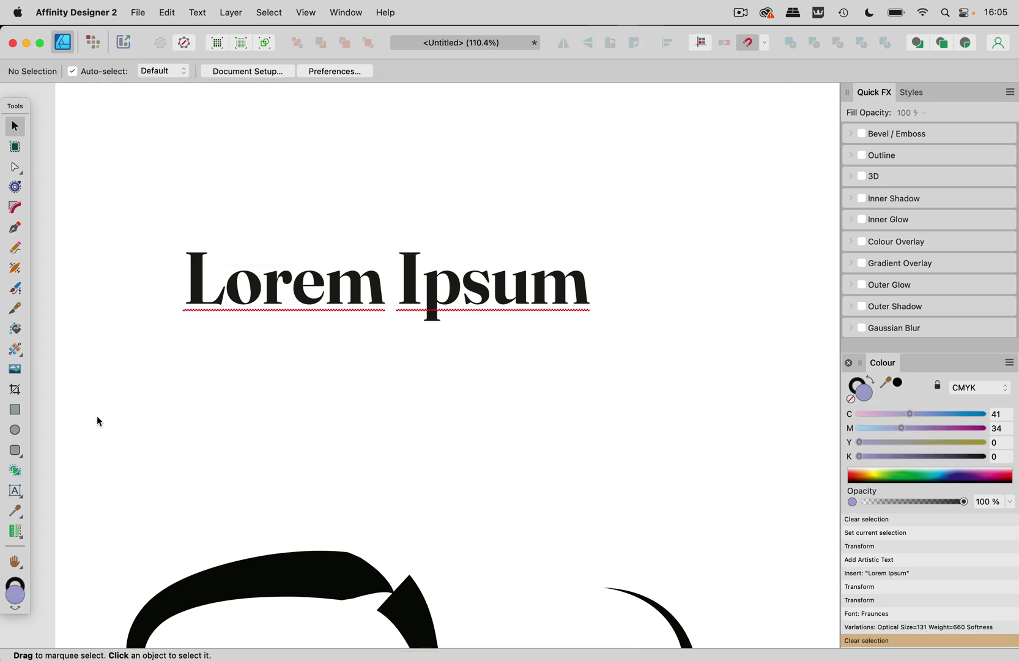
# Draw a QR code shape with the QR Code Tool from the Rounded Rectangle flyout
pyautogui.click(16, 453)
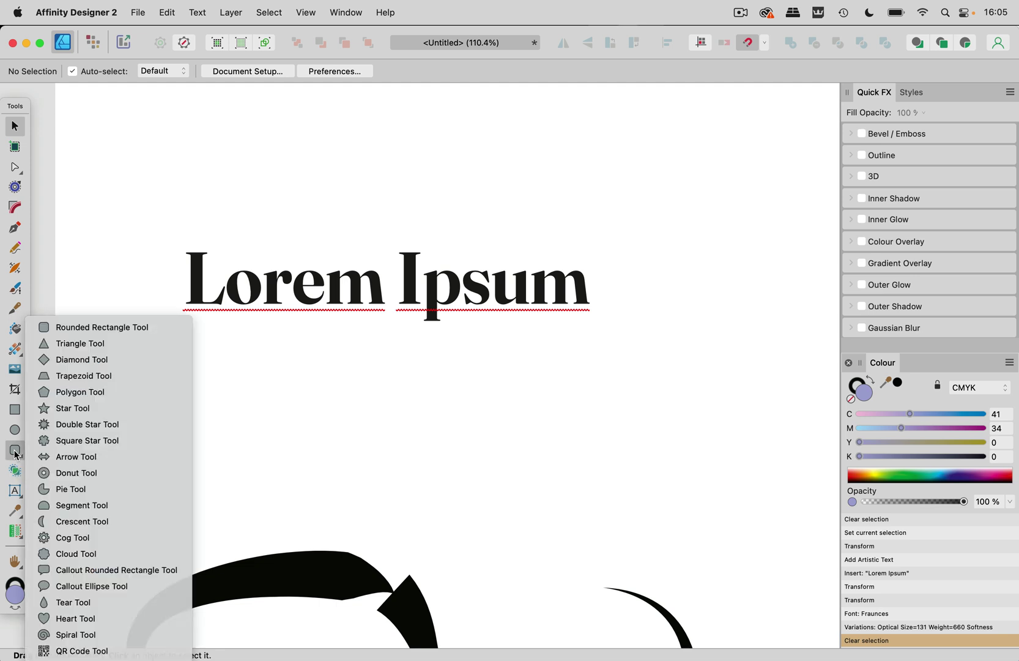
pyautogui.click(120, 652)
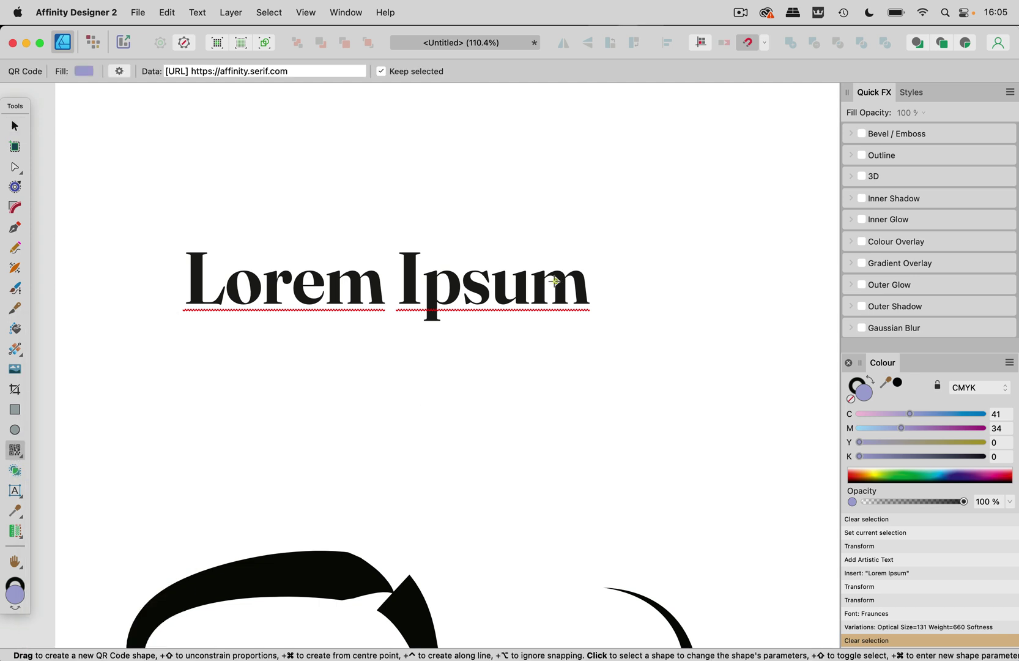
pyautogui.moveTo(590, 141); pyautogui.dragTo(713, 248)
pyautogui.hscroll(5, 713, 246)
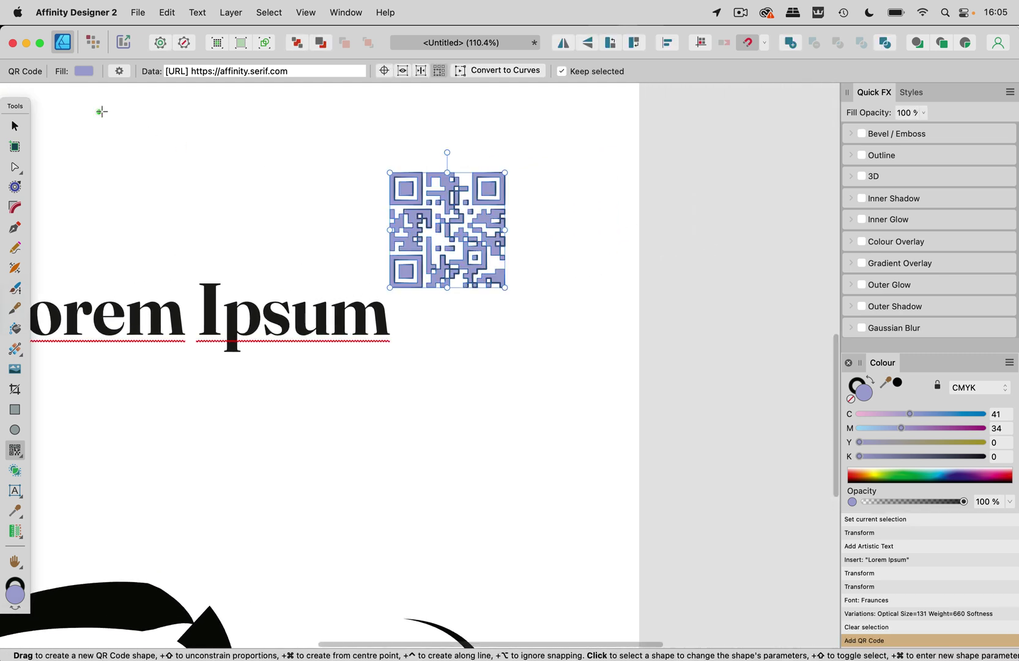
# Position the QR code above right of the headline and set its stroke to none
pyautogui.click(16, 127)
pyautogui.moveTo(445, 235); pyautogui.dragTo(362, 184)
pyautogui.click(485, 183)
pyautogui.click(414, 169)
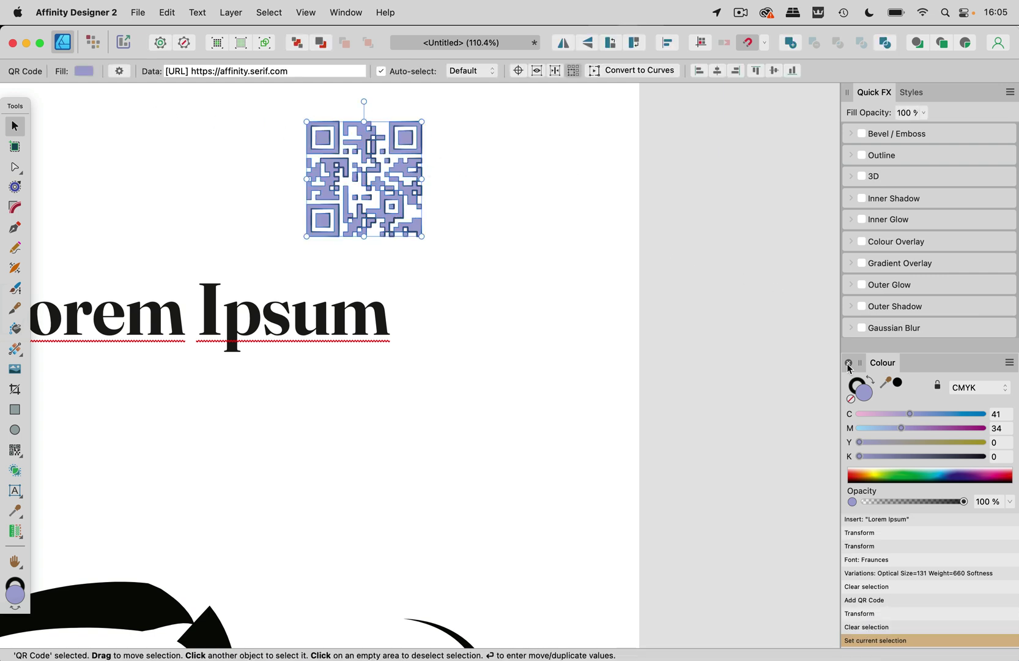
pyautogui.click(858, 386)
pyautogui.click(851, 399)
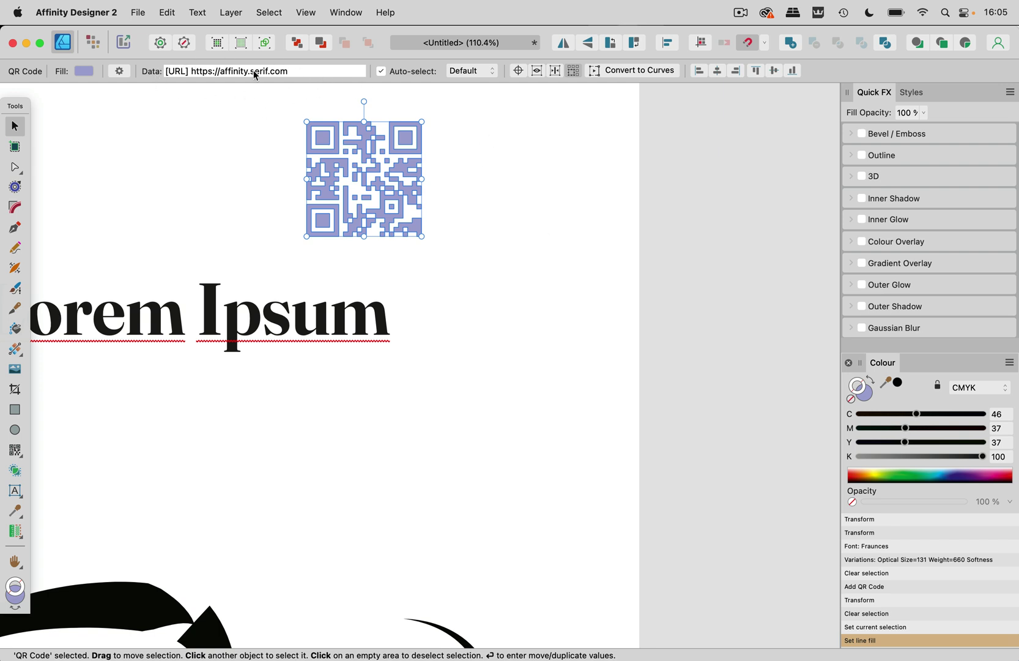
pyautogui.click(221, 72)
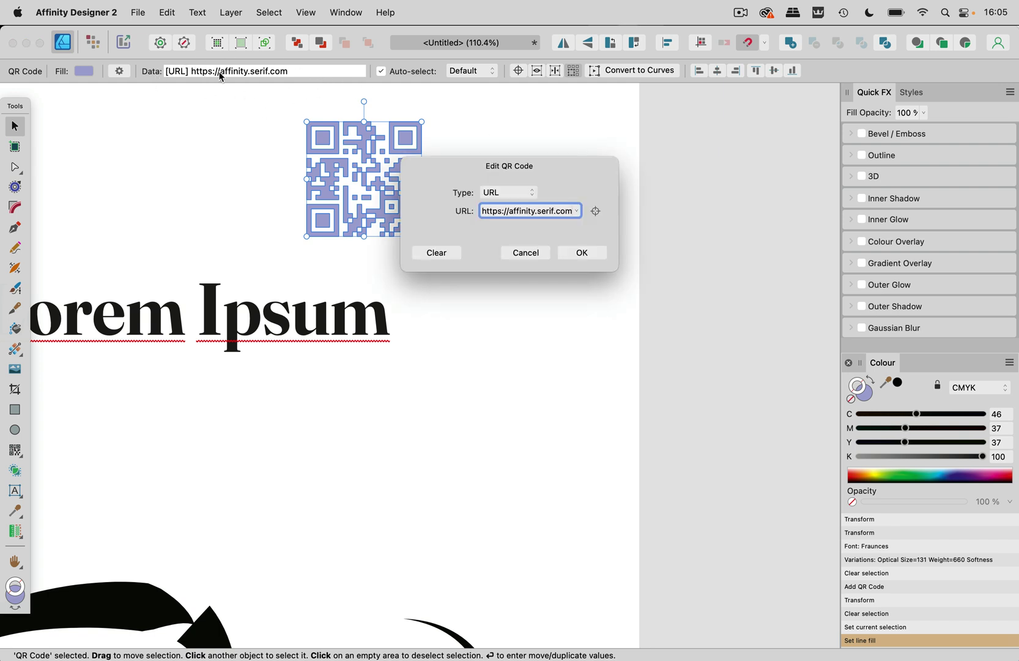
pyautogui.click(514, 194)
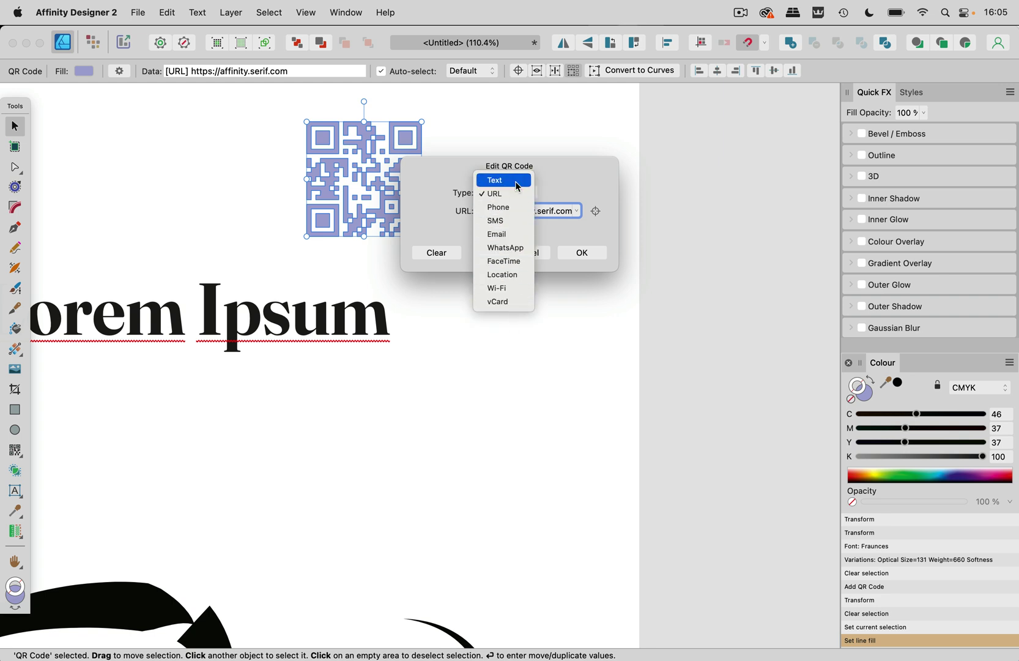
pyautogui.click(517, 179)
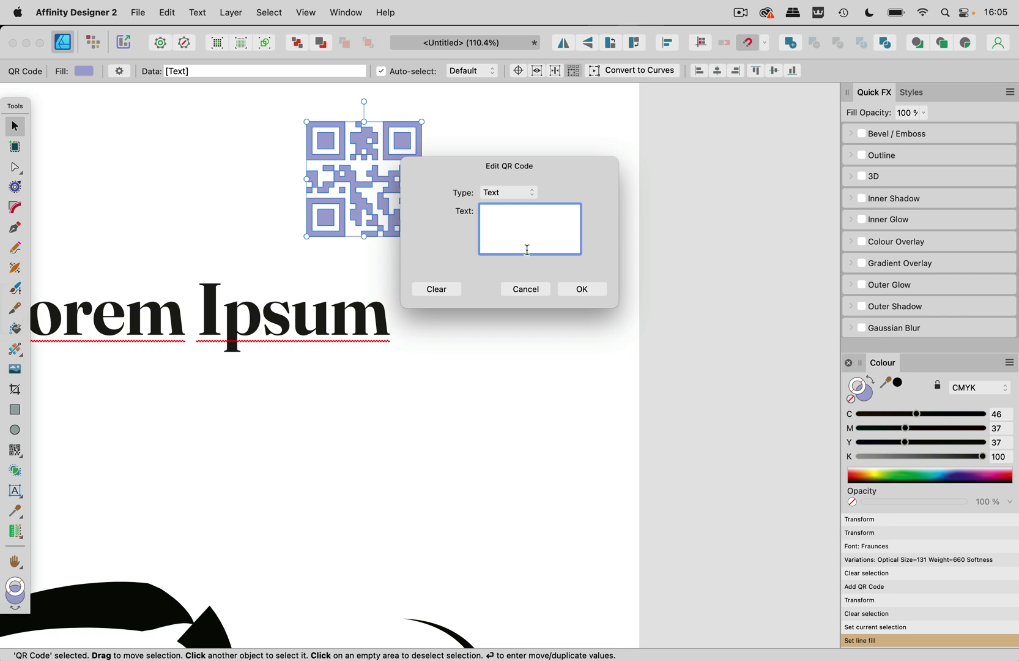
pyautogui.click(525, 289)
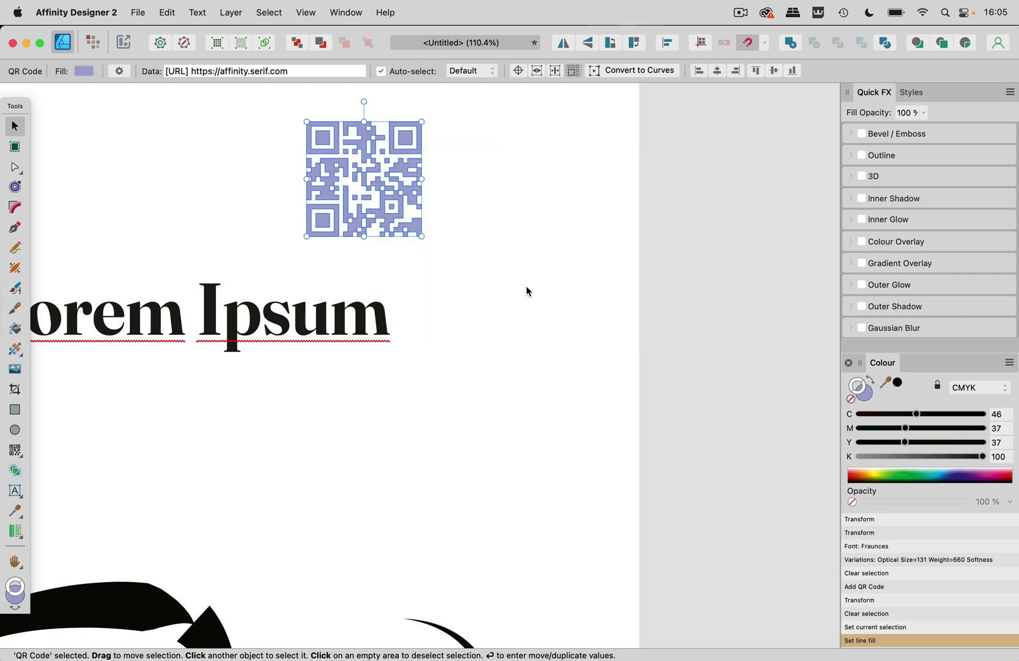